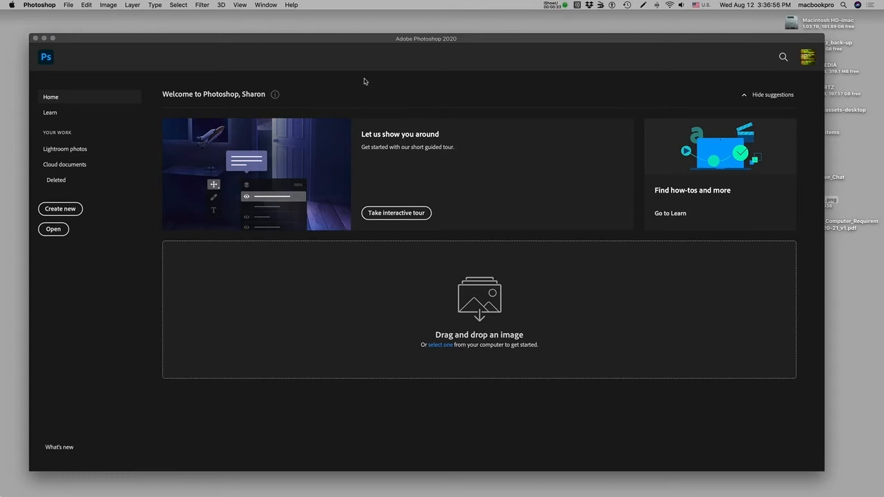
- Move the application window to the upper-left corner of the desktop and enlarge it to fill the screen
{"action": "left_click_drag", "start_coordinate": [363, 39], "coordinate": [334, 17]}
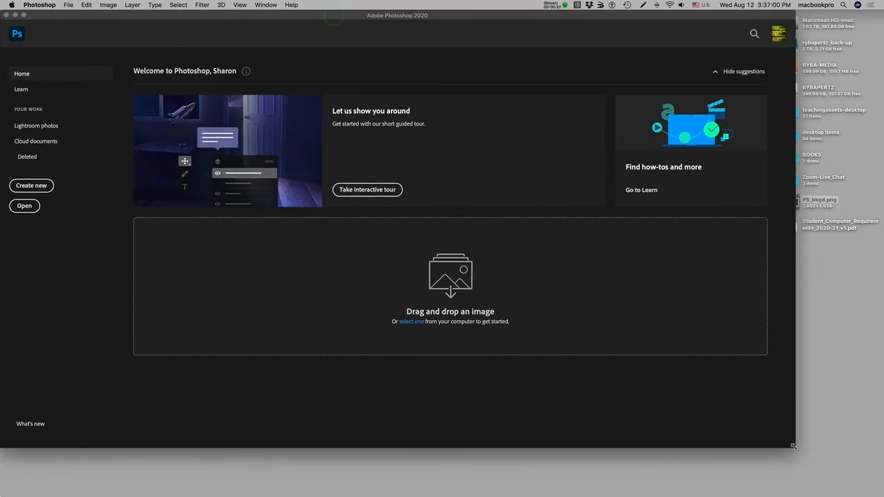
{"action": "left_click_drag", "start_coordinate": [820, 465], "coordinate": [881, 493]}
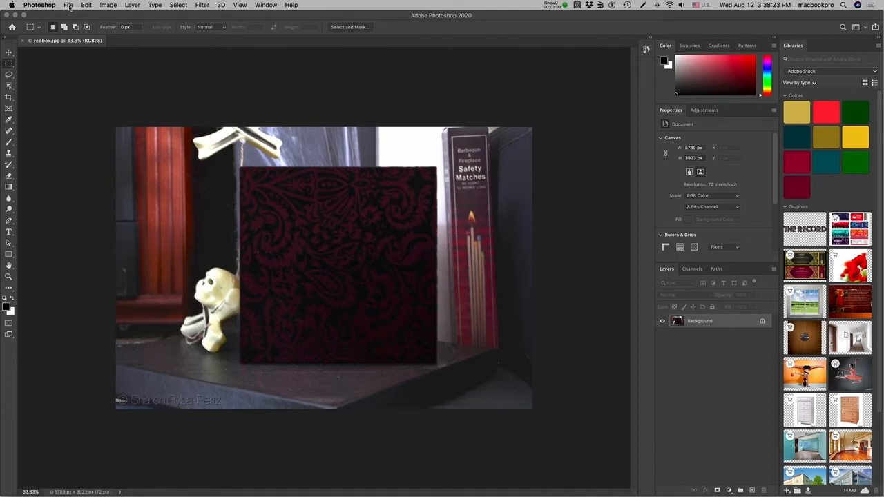
{"action": "left_click", "coordinate": [131, 6]}
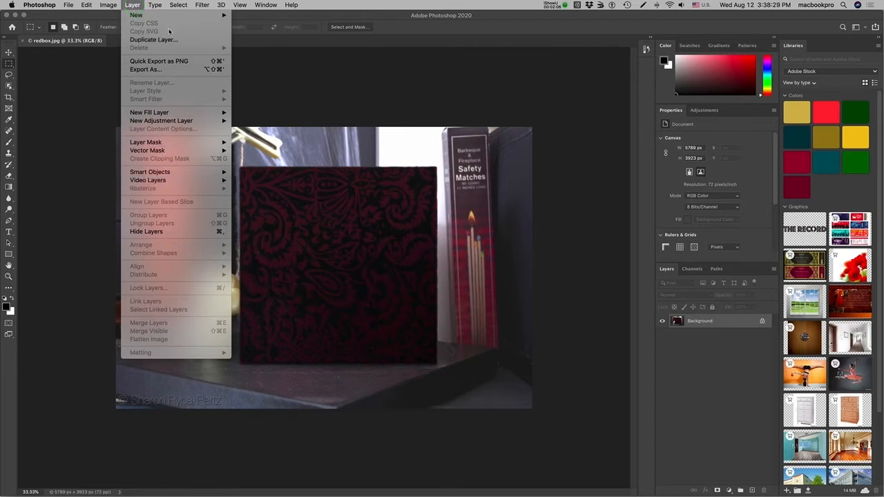
{"action": "left_click", "coordinate": [141, 6]}
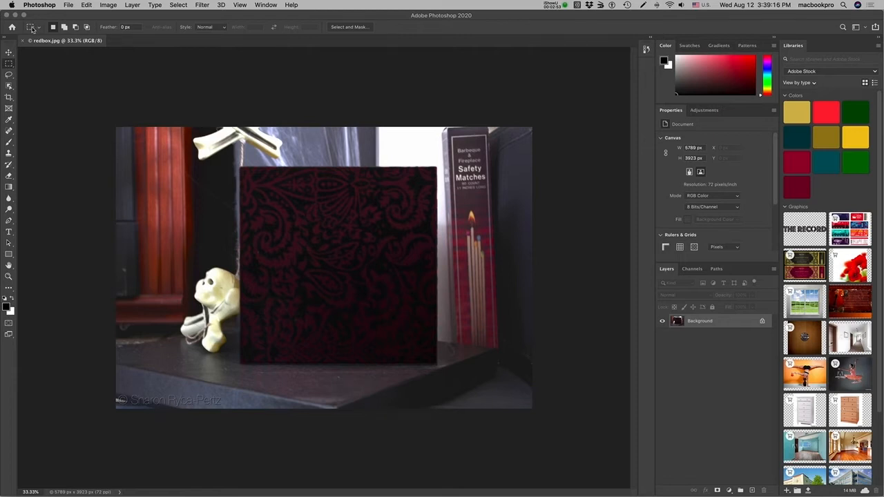
- Compare the tool options of the Lasso, Object Selection, Frame, Eyedropper, Brush and Move tools
{"action": "left_click", "coordinate": [8, 74]}
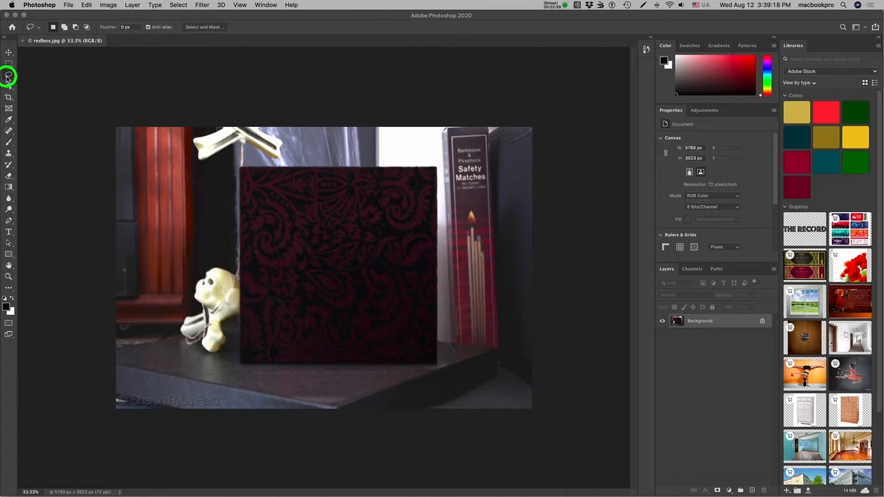
{"action": "left_click", "coordinate": [8, 87]}
{"action": "left_click", "coordinate": [8, 107]}
{"action": "left_click", "coordinate": [9, 123]}
{"action": "left_click", "coordinate": [9, 142]}
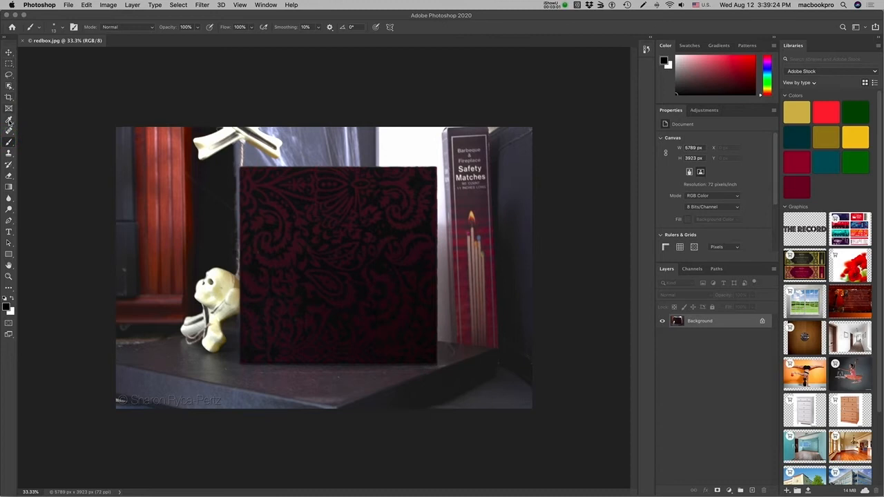
{"action": "left_click", "coordinate": [9, 53]}
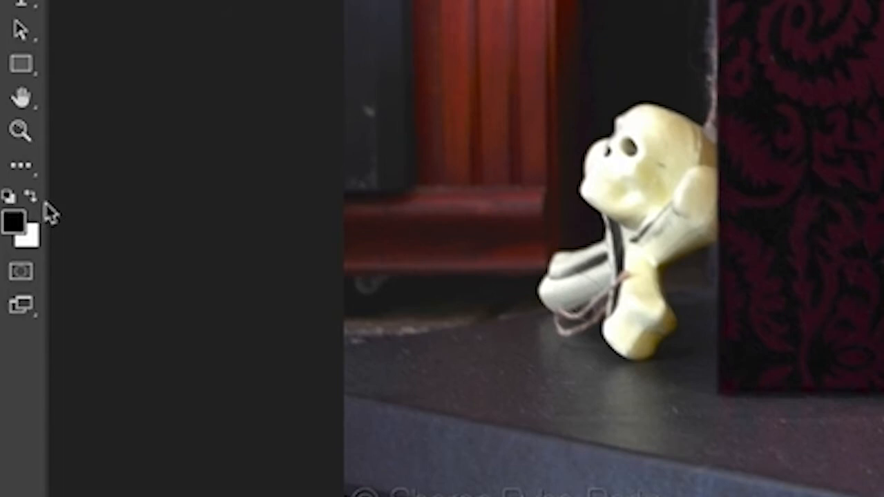
- Reset the foreground and background colours to their defaults and swap them back and forth
{"action": "left_click", "coordinate": [9, 205]}
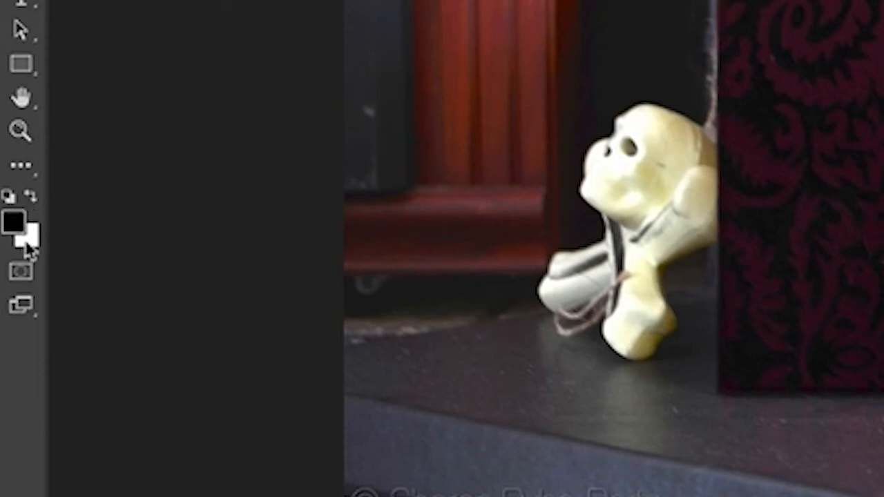
{"action": "left_click", "coordinate": [31, 194]}
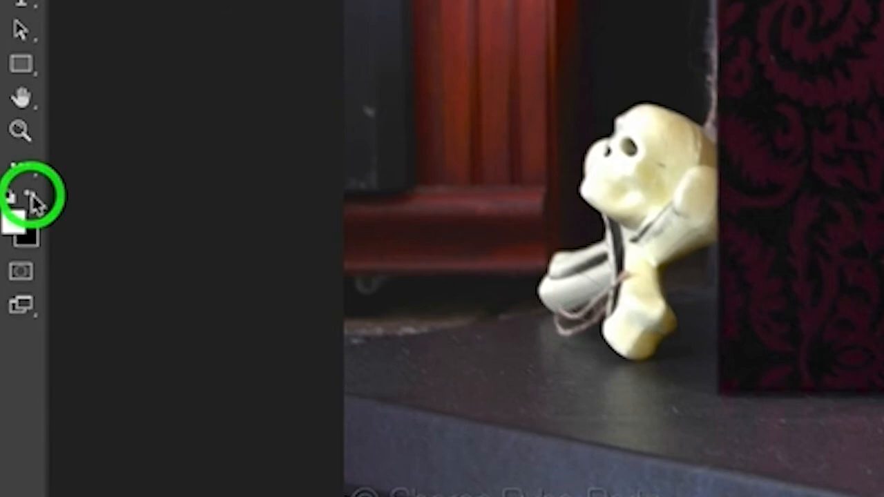
{"action": "left_click", "coordinate": [32, 194]}
{"action": "left_click", "coordinate": [32, 194]}
{"action": "left_click", "coordinate": [32, 194]}
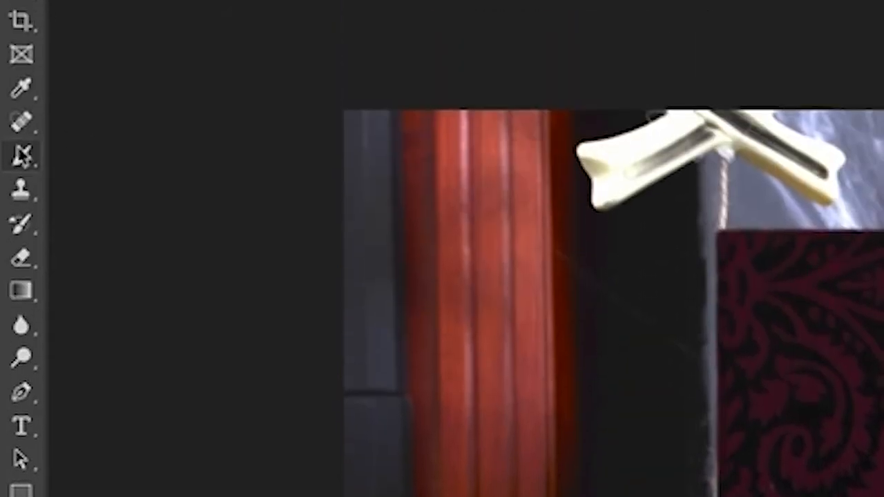
- Paint a black zigzag over the red wooden column with a 150 px soft Brush
{"action": "left_click", "coordinate": [22, 156]}
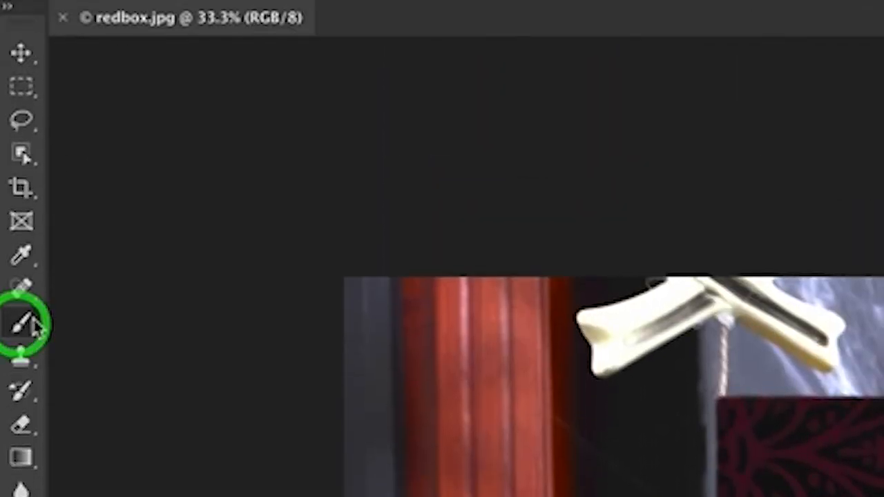
{"action": "left_click", "coordinate": [183, 2]}
{"action": "left_click_drag", "start_coordinate": [155, 57], "coordinate": [250, 63]}
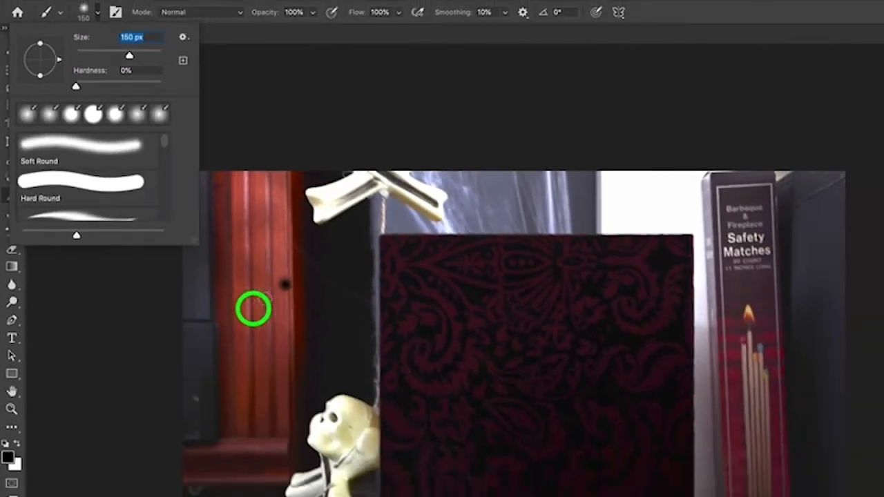
{"action": "mouse_move", "coordinate": [178, 190]}
{"action": "left_mouse_down"}
{"action": "mouse_move", "coordinate": [116, 259]}
{"action": "mouse_move", "coordinate": [187, 228]}
{"action": "mouse_move", "coordinate": [158, 257]}
{"action": "mouse_move", "coordinate": [158, 284]}
{"action": "mouse_move", "coordinate": [183, 279]}
{"action": "left_mouse_up"}
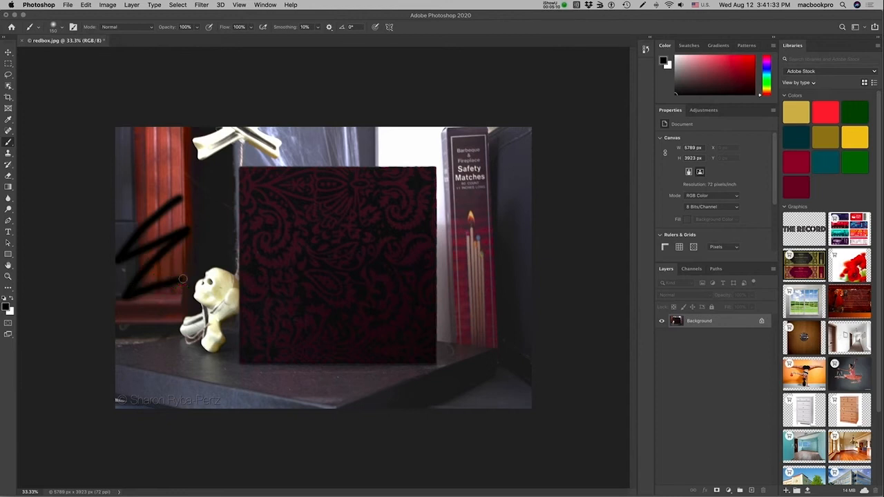
- Swap the foreground colour to white and paint a white zigzag across the red wooden column
{"action": "left_click", "coordinate": [12, 299]}
{"action": "mouse_move", "coordinate": [174, 170]}
{"action": "left_mouse_down"}
{"action": "mouse_move", "coordinate": [114, 238]}
{"action": "mouse_move", "coordinate": [205, 201]}
{"action": "mouse_move", "coordinate": [133, 293]}
{"action": "left_mouse_up"}
{"action": "left_click", "coordinate": [200, 269], "text": "shift"}
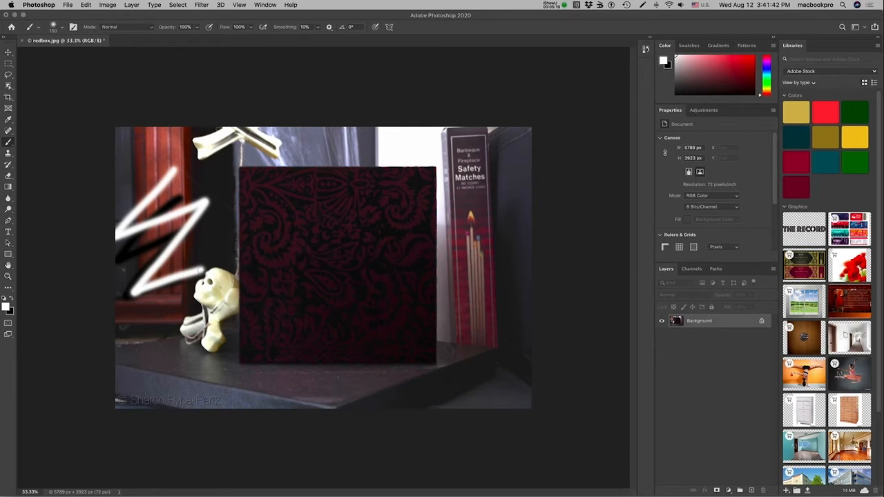
- Undo all the brush strokes and reset the foreground and background colours to their defaults
{"action": "key", "text": "super+z"}
{"action": "key", "text": "super+z"}
{"action": "key", "text": "super+z"}
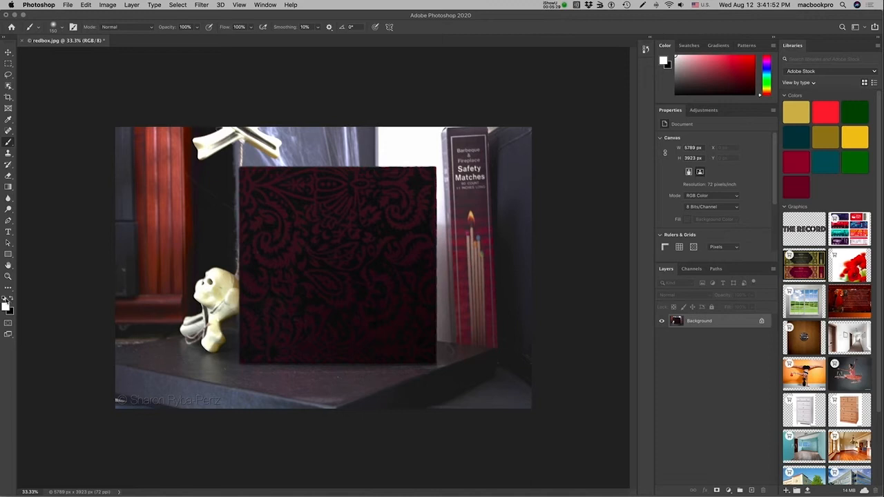
{"action": "left_click", "coordinate": [4, 299]}
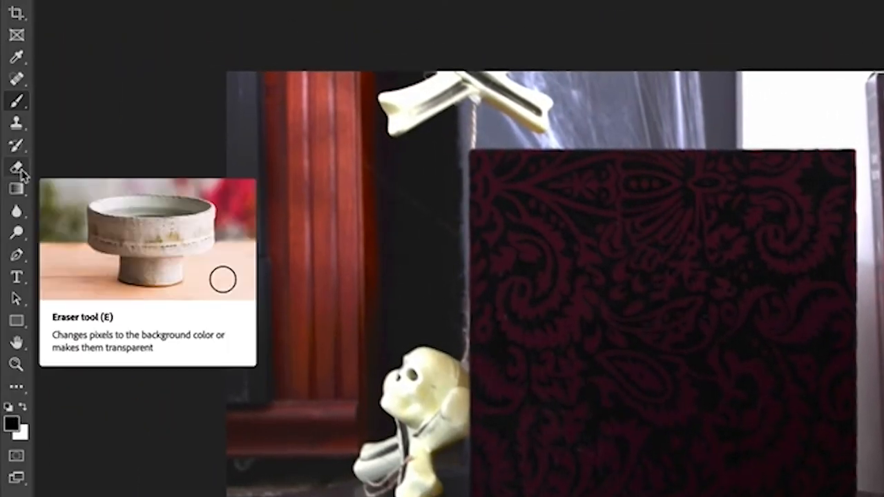
- Erase across the skull and box with white as the background colour, and again with the colours swapped to black
{"action": "left_click", "coordinate": [21, 168]}
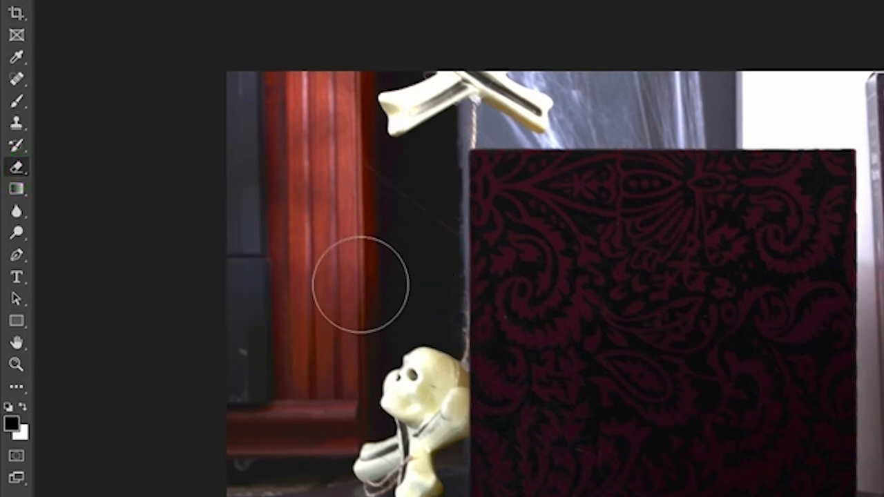
{"action": "mouse_move", "coordinate": [361, 285]}
{"action": "left_mouse_down"}
{"action": "mouse_move", "coordinate": [645, 294]}
{"action": "mouse_move", "coordinate": [407, 417]}
{"action": "left_mouse_up"}
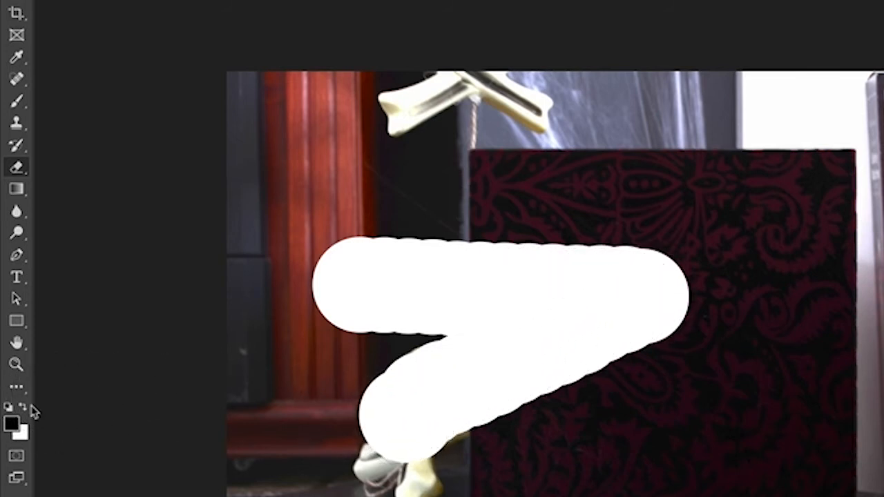
{"action": "left_click", "coordinate": [23, 408]}
{"action": "mouse_move", "coordinate": [683, 435]}
{"action": "left_mouse_down"}
{"action": "mouse_move", "coordinate": [331, 444]}
{"action": "mouse_move", "coordinate": [341, 432]}
{"action": "mouse_move", "coordinate": [456, 401]}
{"action": "mouse_move", "coordinate": [764, 279]}
{"action": "left_mouse_up"}
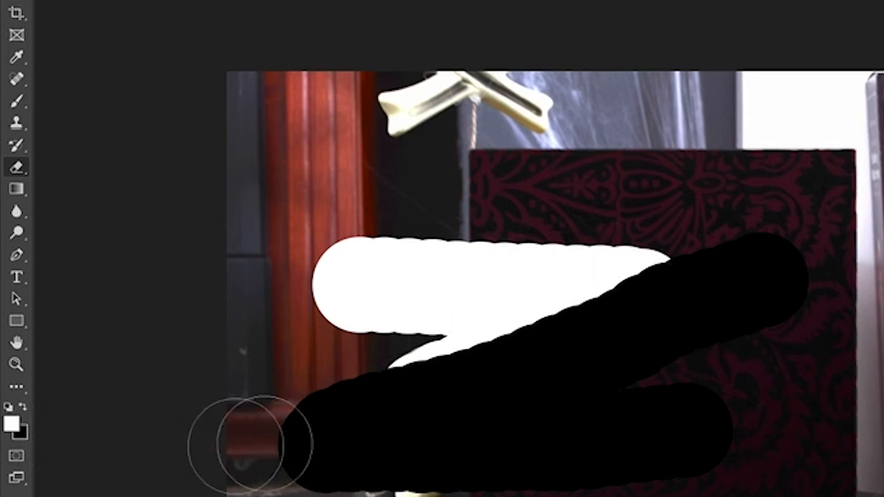
- Undo both eraser strokes and swap the foreground and background colours back
{"action": "key", "text": "ctrl+z"}
{"action": "key", "text": "ctrl+z"}
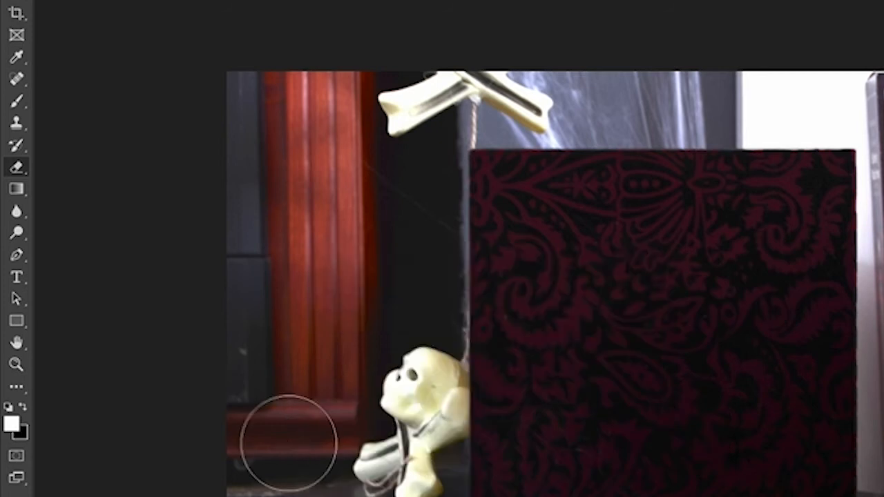
{"action": "key", "text": "x"}
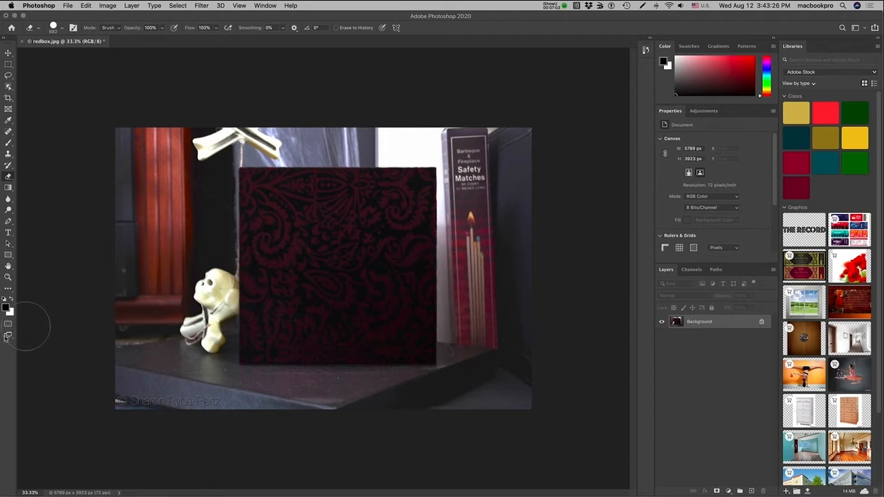
- Change the screen mode to full screen with menu bar and on to Full Screen Mode, and check the screen edge for the hidden panels
{"action": "left_click", "coordinate": [9, 335]}
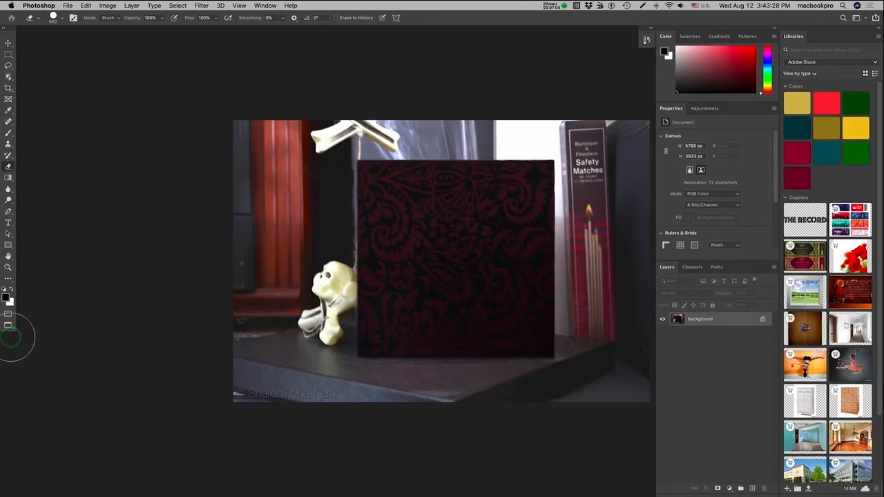
{"action": "left_click", "coordinate": [8, 327]}
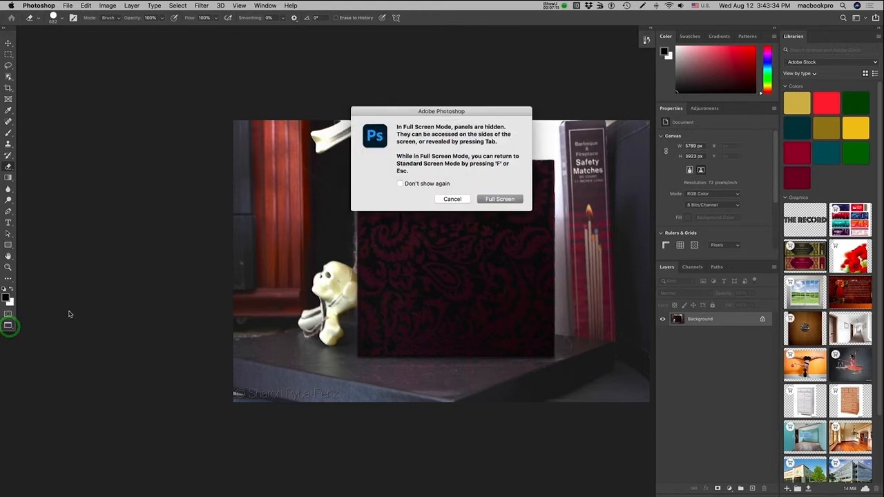
{"action": "left_click", "coordinate": [492, 199]}
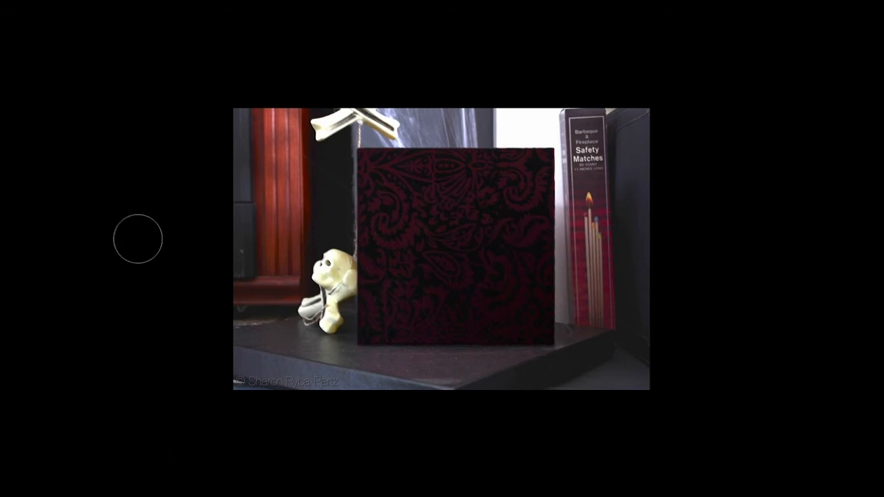
{"action": "mouse_move", "coordinate": [2, 208]}
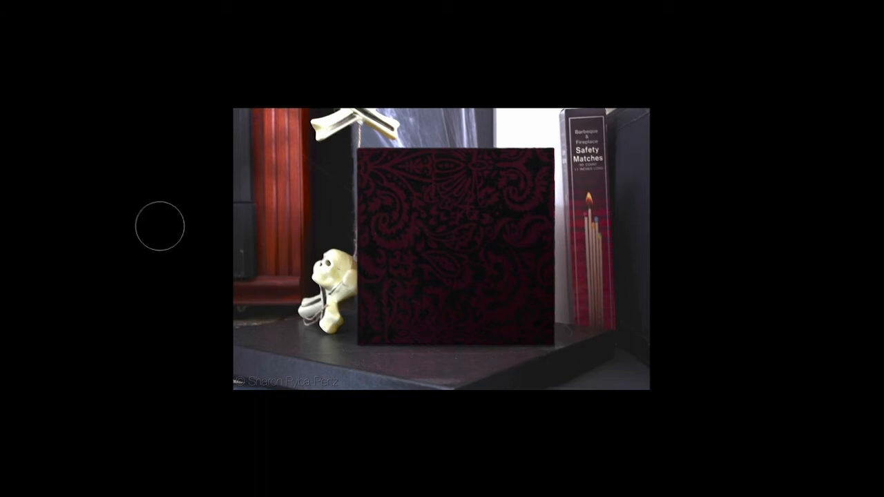
- Cycle through the screen modes once more and return to Standard Screen Mode
{"action": "key", "text": "f"}
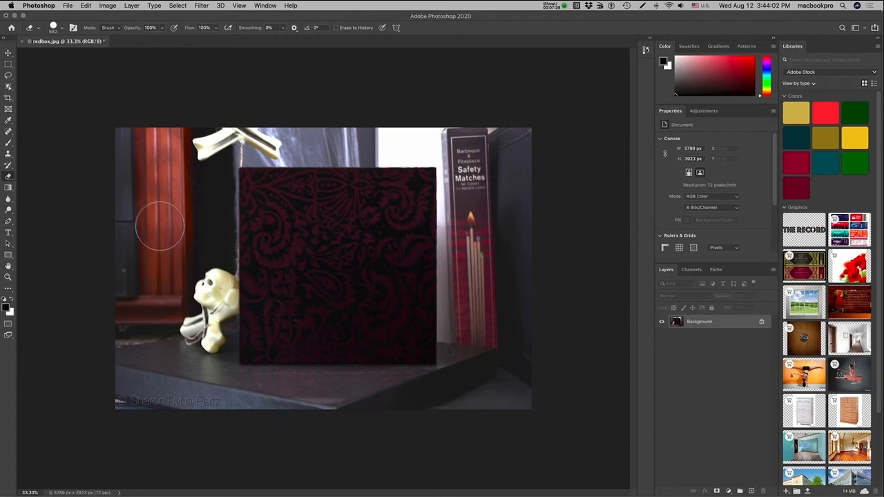
{"action": "key", "text": "f"}
{"action": "key", "text": "f"}
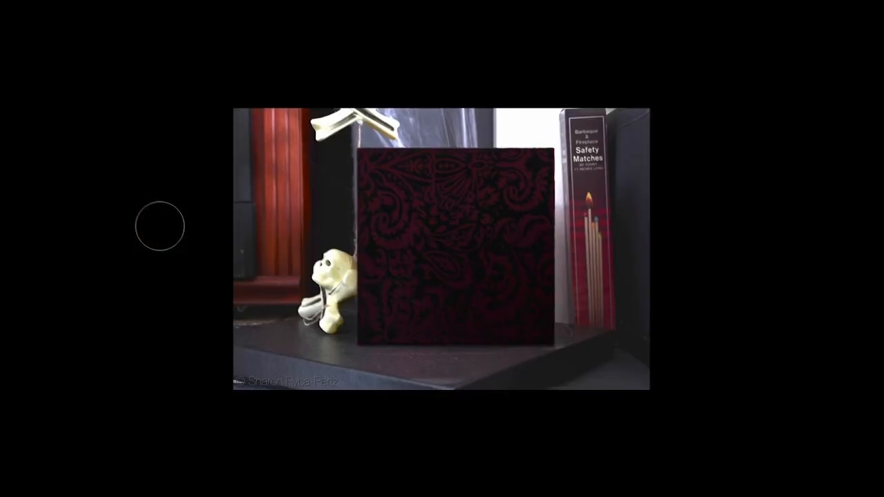
{"action": "key", "text": "f"}
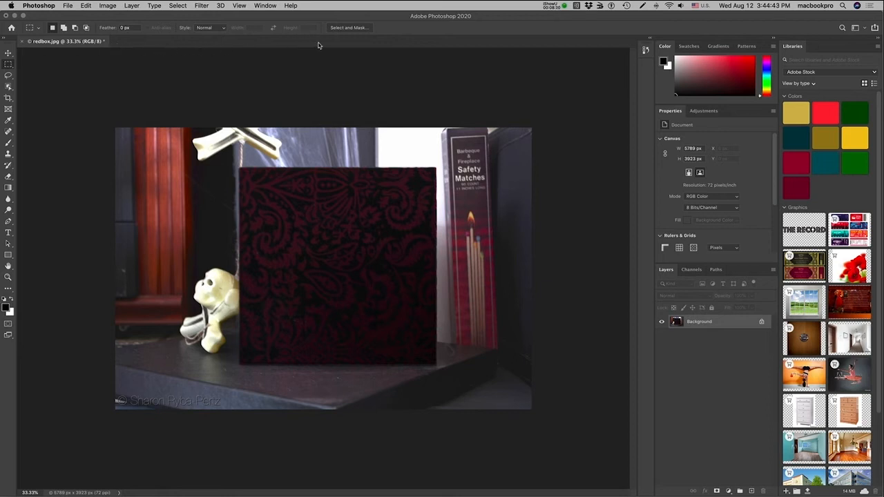
{"action": "left_click", "coordinate": [77, 45]}
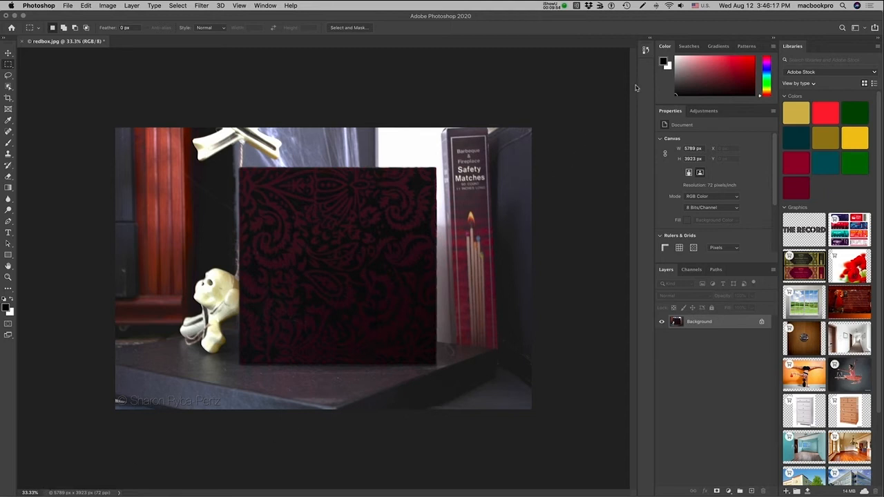
- Try the Motion and Photography workspaces and return to the Essentials workspace
{"action": "left_click", "coordinate": [864, 28]}
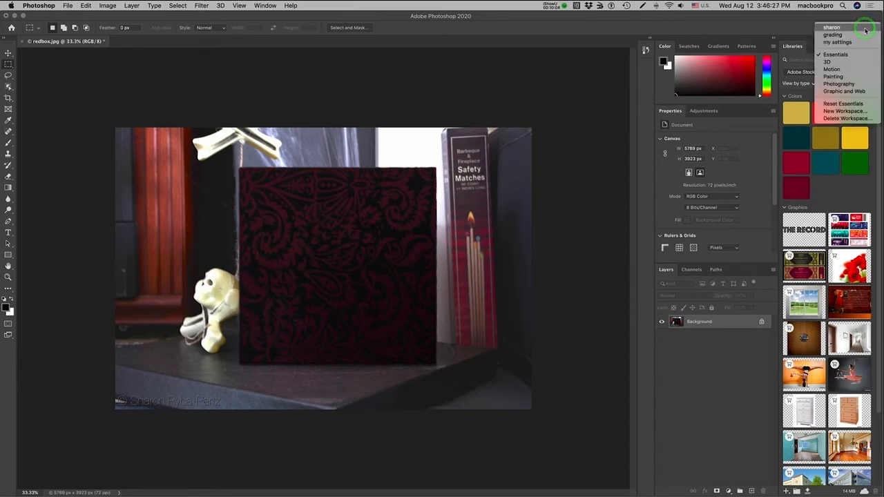
{"action": "left_click", "coordinate": [835, 70]}
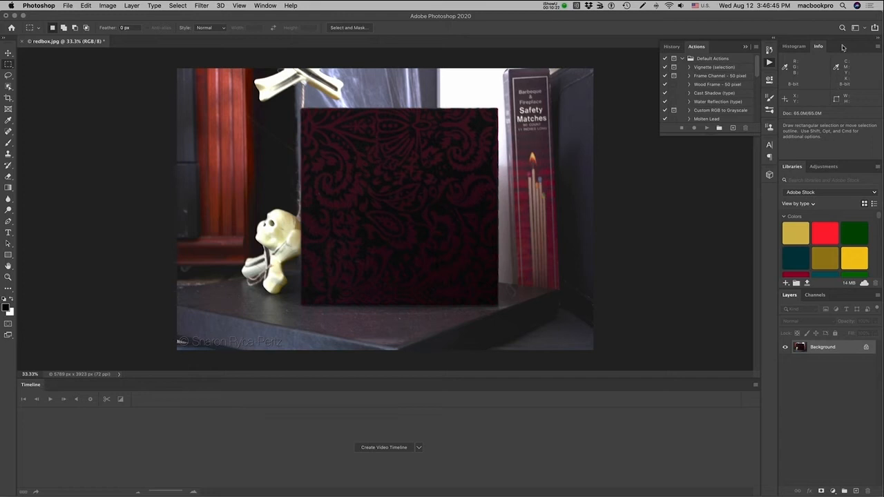
{"action": "left_click", "coordinate": [863, 27]}
{"action": "left_click", "coordinate": [845, 83]}
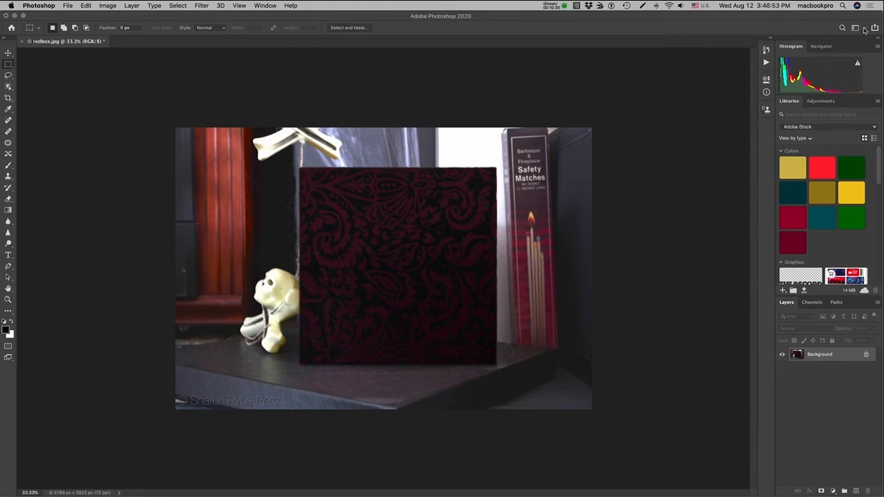
{"action": "left_click", "coordinate": [864, 29]}
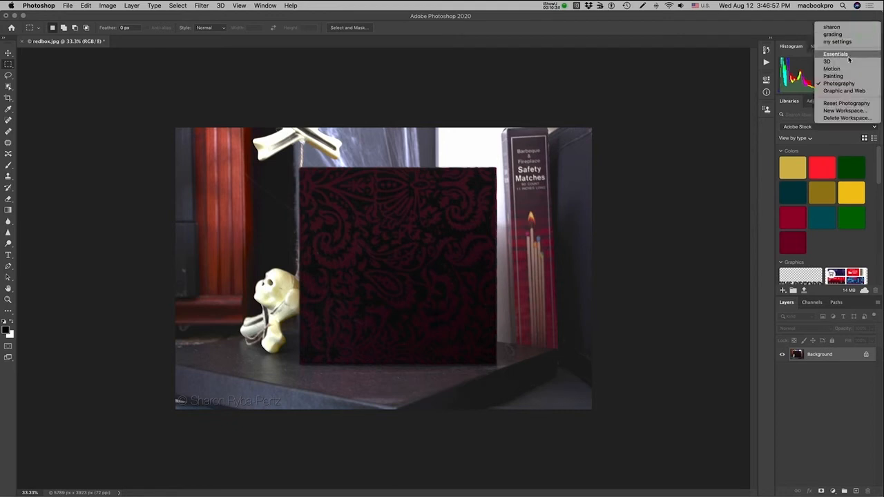
{"action": "left_click", "coordinate": [849, 56]}
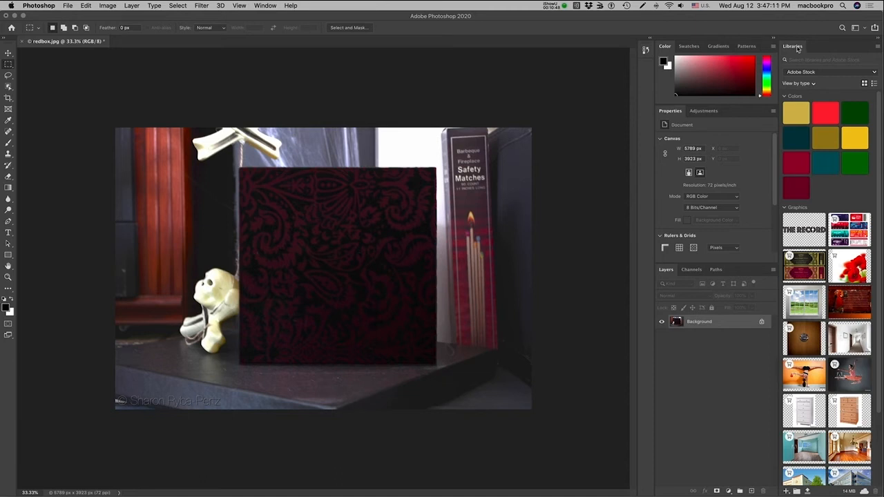
- Detach the Libraries panel from the dock and close it, and reset the Essentials workspace to restore it
{"action": "left_click_drag", "start_coordinate": [796, 48], "coordinate": [456, 59]}
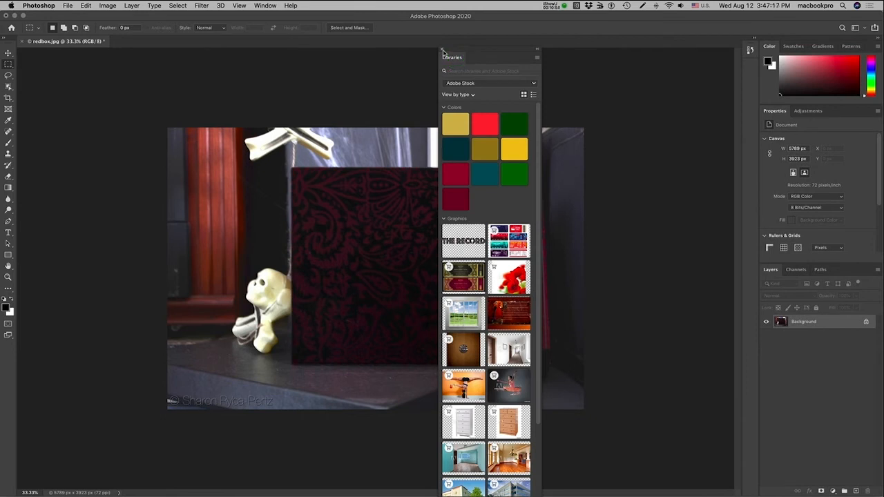
{"action": "left_click", "coordinate": [443, 50]}
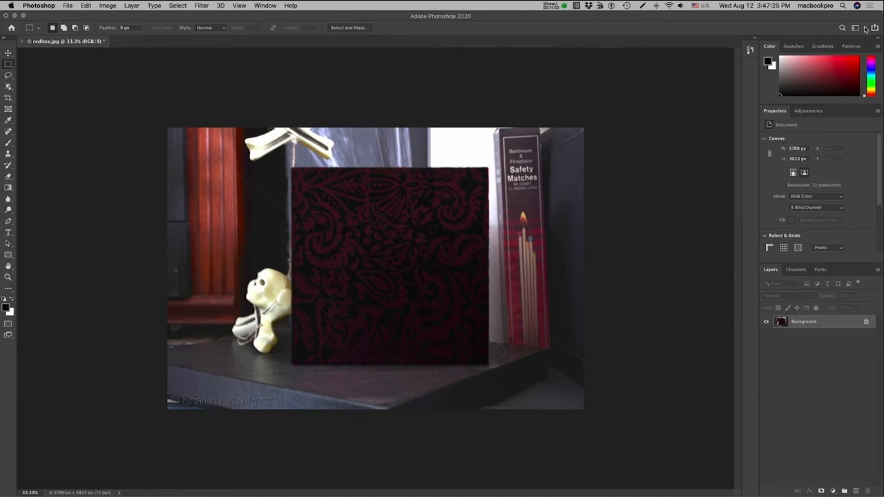
{"action": "left_click", "coordinate": [866, 30]}
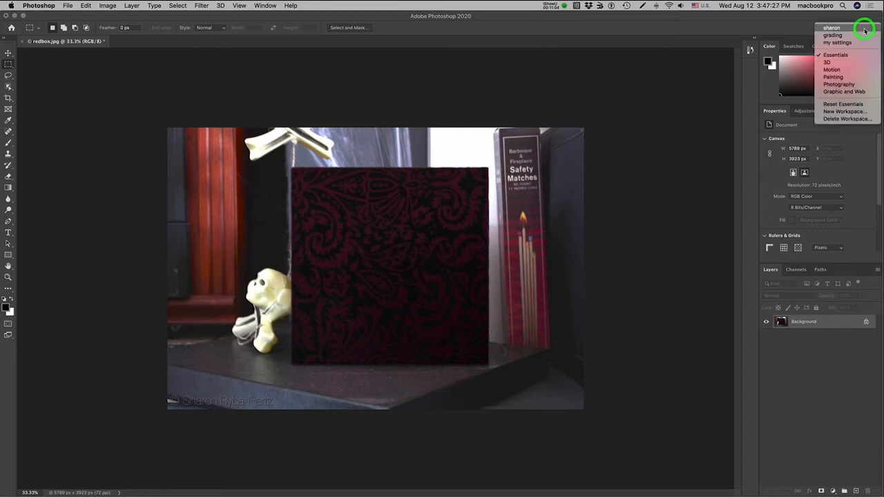
{"action": "left_click", "coordinate": [845, 105]}
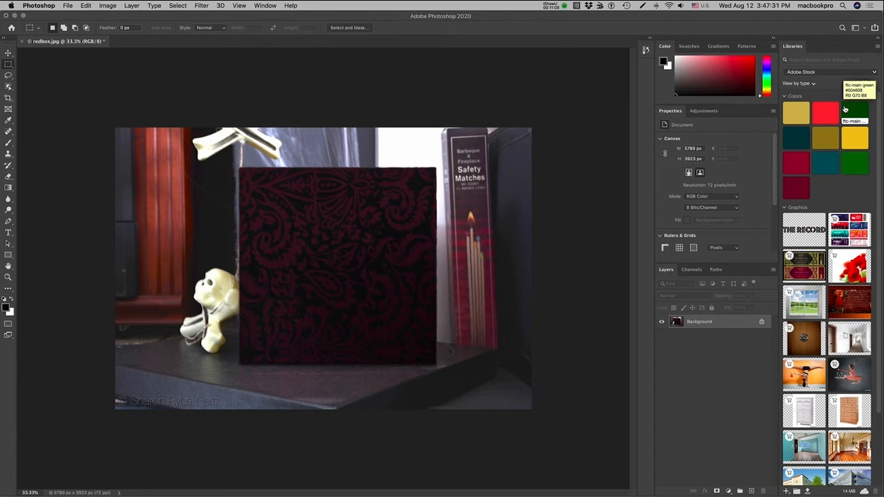
- Pull the Libraries panel out over the canvas once more and close it
{"action": "left_click_drag", "start_coordinate": [793, 46], "coordinate": [554, 88]}
{"action": "left_click", "coordinate": [541, 80]}
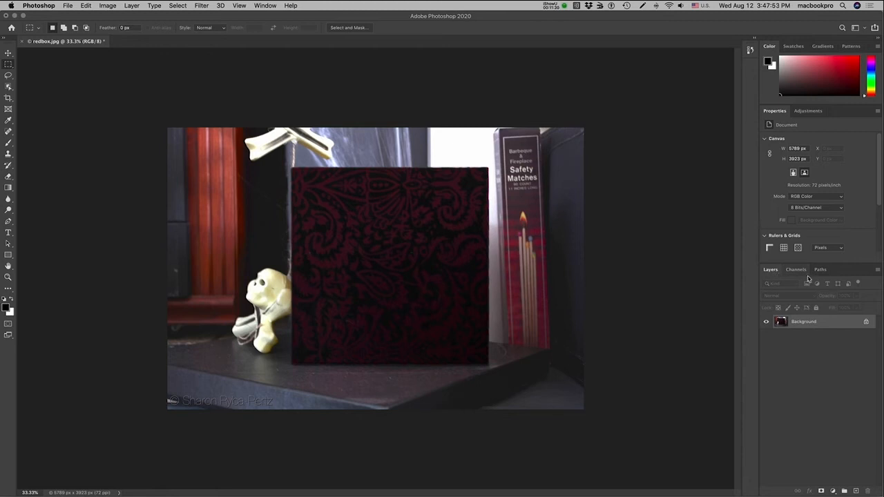
- View the Channels, Paths and Adjustments panels, returning their groups to Layers and Properties
{"action": "left_click", "coordinate": [799, 272]}
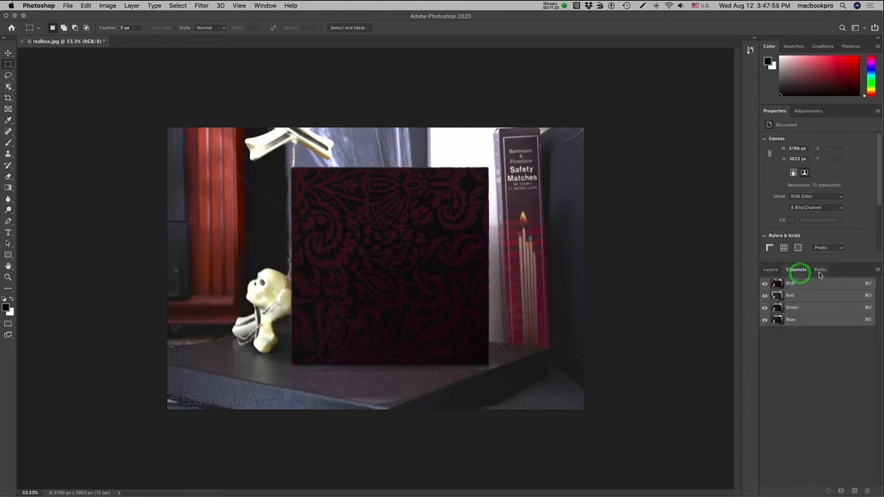
{"action": "left_click", "coordinate": [820, 271]}
{"action": "left_click", "coordinate": [770, 271]}
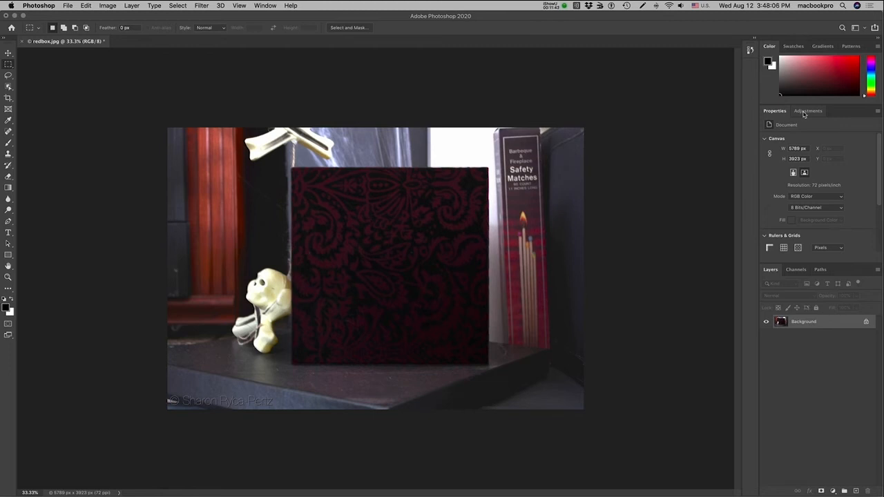
{"action": "left_click", "coordinate": [805, 112]}
{"action": "left_click", "coordinate": [775, 111]}
- View the Swatches, Gradients and Patterns panels and return to the Color panel
{"action": "left_click", "coordinate": [793, 46]}
{"action": "left_click", "coordinate": [822, 45]}
{"action": "left_click", "coordinate": [852, 46]}
{"action": "left_click", "coordinate": [770, 46]}
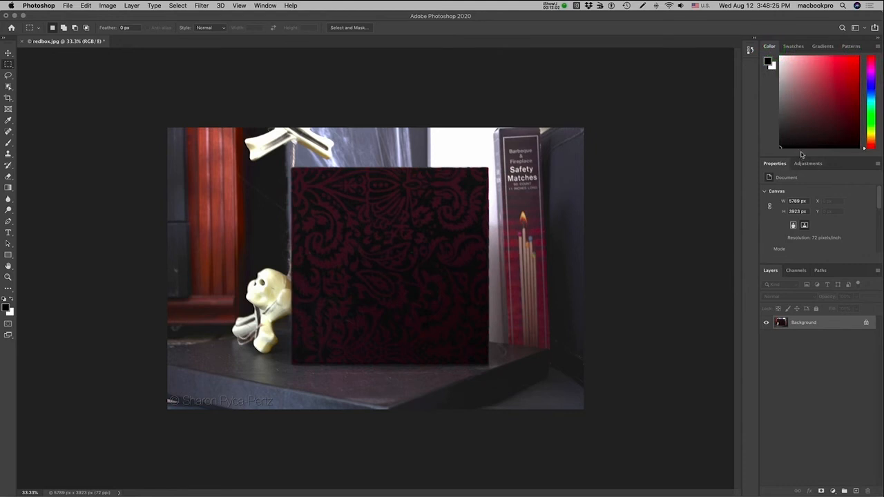
- Shorten the Color and Properties panels in the dock to give the Layers panel more height
{"action": "left_click_drag", "start_coordinate": [801, 156], "coordinate": [812, 117]}
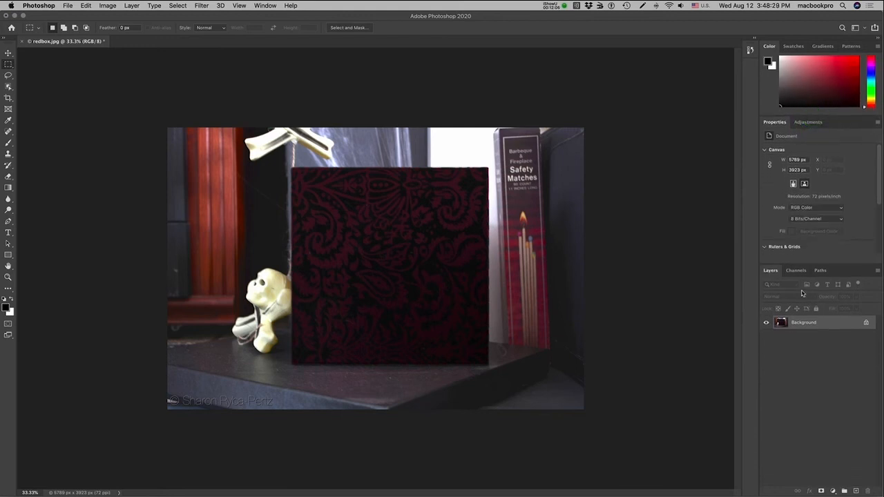
{"action": "left_click_drag", "start_coordinate": [793, 266], "coordinate": [798, 179]}
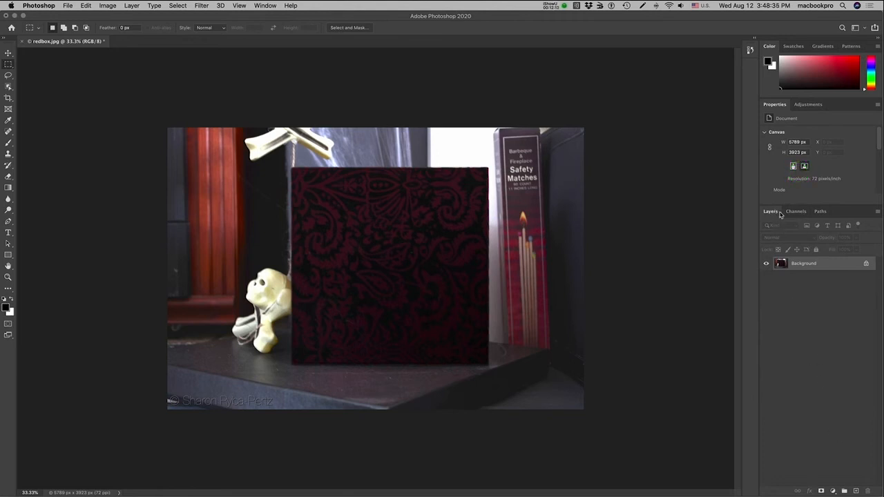
- Float the Layers panel over the canvas, lengthen it, and dock it back in the group with Channels and Paths
{"action": "left_click_drag", "start_coordinate": [781, 211], "coordinate": [604, 43]}
{"action": "left_click_drag", "start_coordinate": [652, 140], "coordinate": [656, 376]}
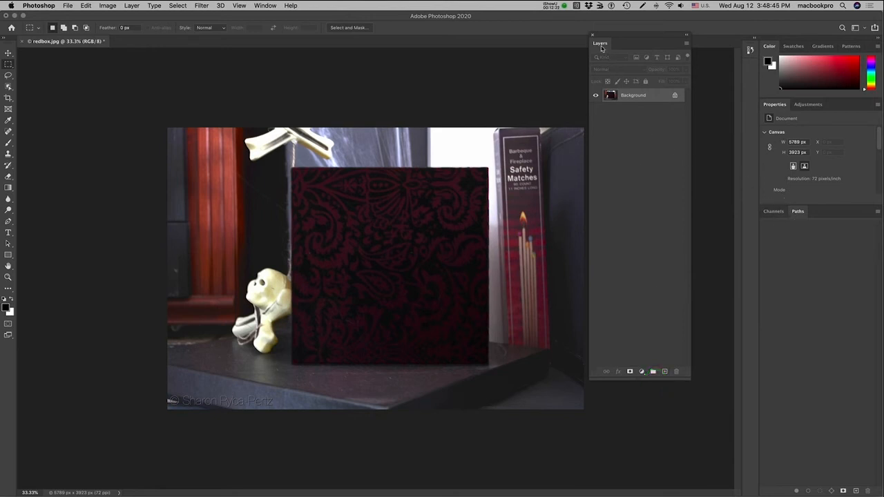
{"action": "left_click_drag", "start_coordinate": [600, 46], "coordinate": [772, 214]}
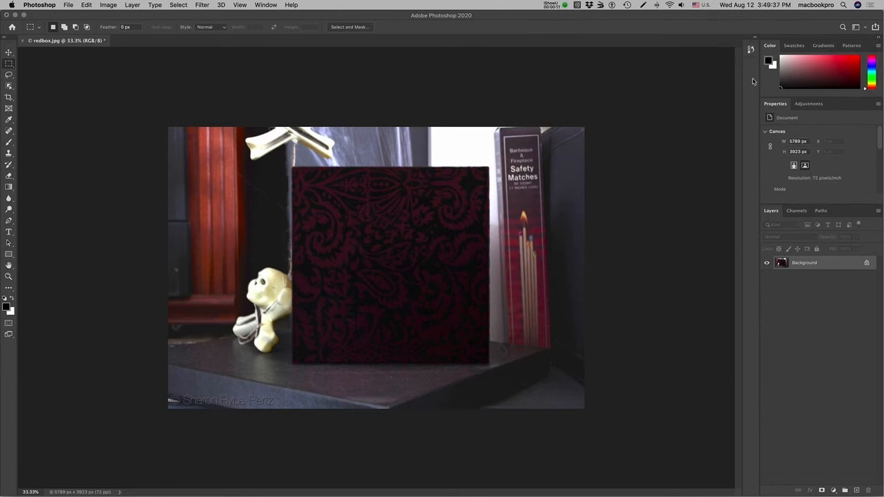
- Expand the History panel from its icon to view the recorded states, and collapse it again
{"action": "left_click", "coordinate": [751, 50]}
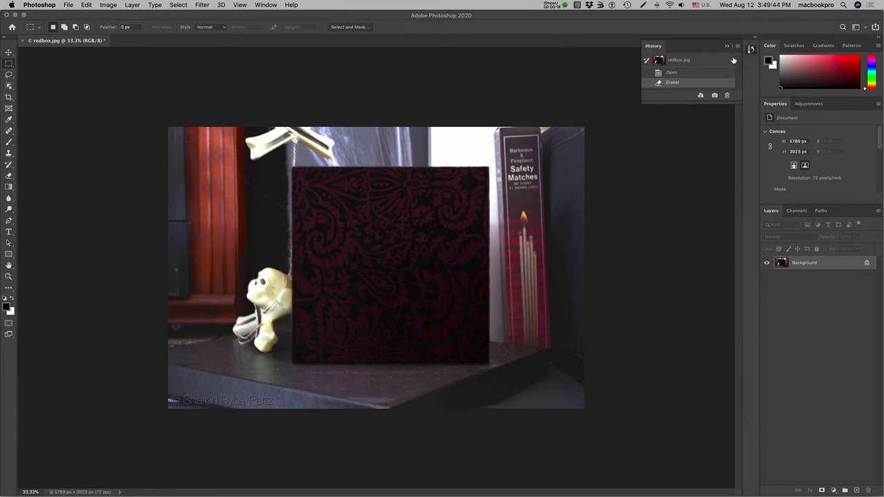
{"action": "left_click", "coordinate": [725, 46]}
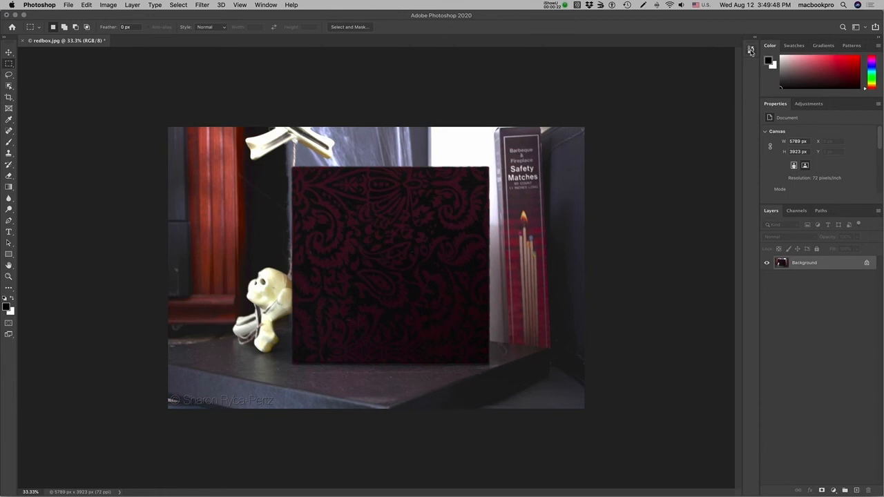
- Move the Layers and Properties panels into the collapsed icon strip below History
{"action": "left_click", "coordinate": [772, 212]}
{"action": "left_click_drag", "start_coordinate": [773, 212], "coordinate": [752, 70]}
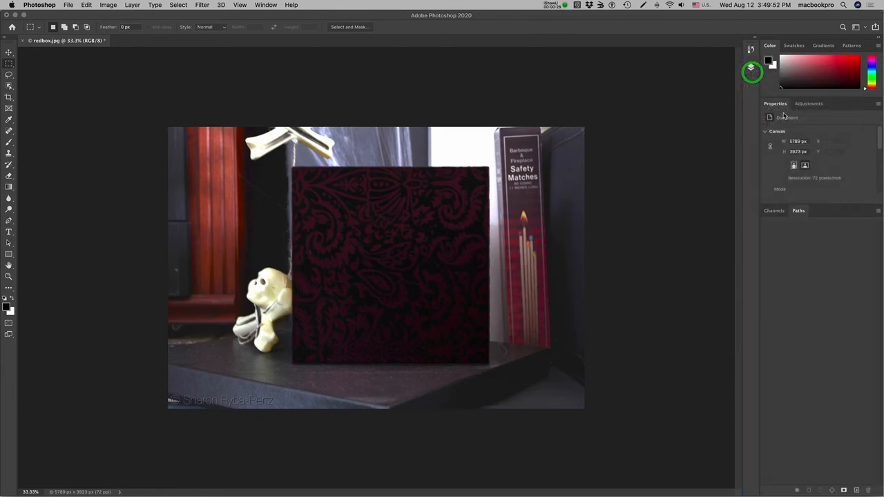
{"action": "left_click_drag", "start_coordinate": [801, 104], "coordinate": [752, 84]}
- Expand the collapsed Layers, Properties and History panels in turn, and dock Layers back with Channels and Paths
{"action": "left_click", "coordinate": [751, 67]}
{"action": "left_click", "coordinate": [751, 84]}
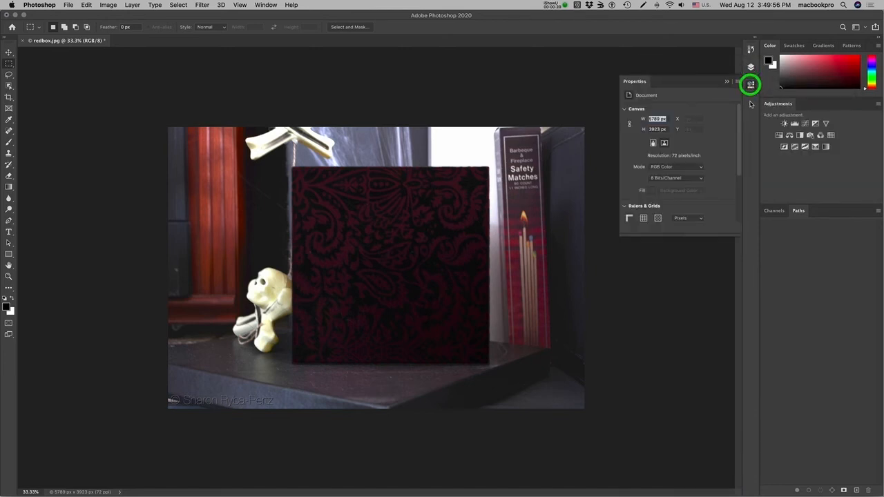
{"action": "left_click", "coordinate": [751, 48]}
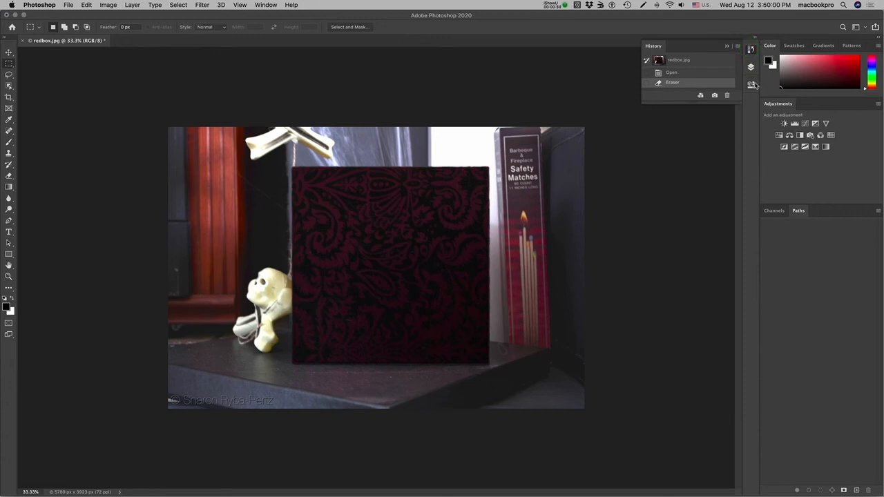
{"action": "left_click_drag", "start_coordinate": [751, 69], "coordinate": [767, 213]}
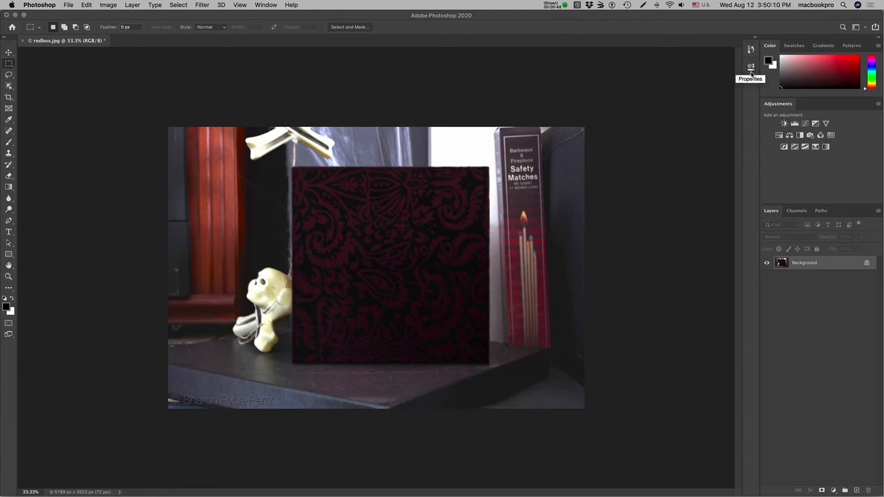
- Detach the Layers and Properties panels and close them both
{"action": "left_click_drag", "start_coordinate": [771, 210], "coordinate": [513, 112]}
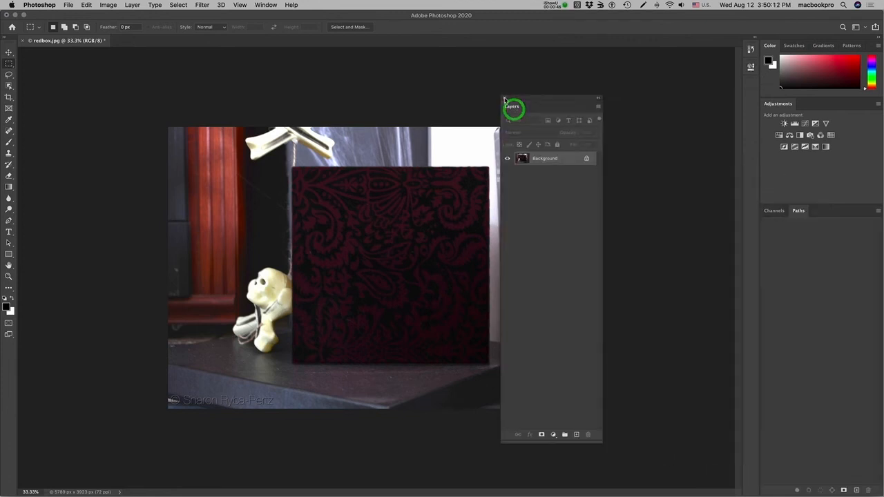
{"action": "left_click", "coordinate": [503, 98]}
{"action": "left_click_drag", "start_coordinate": [750, 70], "coordinate": [671, 67]}
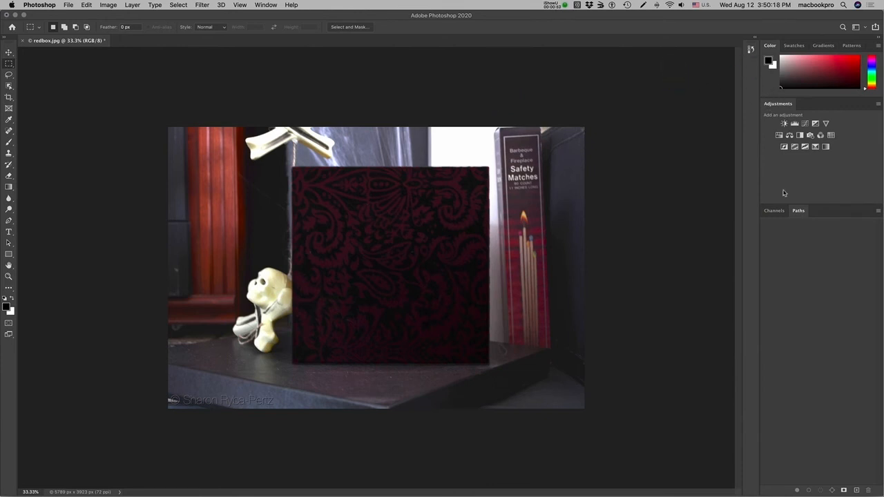
{"action": "left_click", "coordinate": [862, 27]}
{"action": "left_click", "coordinate": [696, 94]}
- Show the Layers panel again and dock it in front of Channels and Paths
{"action": "left_click", "coordinate": [267, 4]}
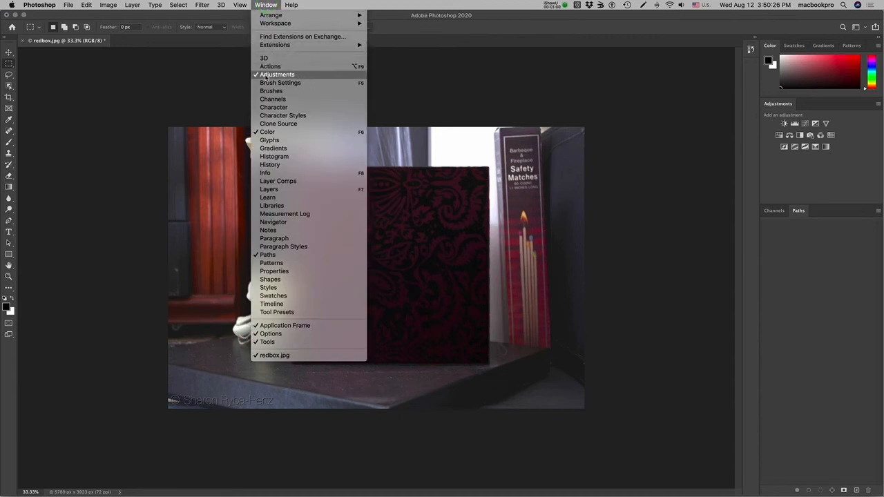
{"action": "left_click", "coordinate": [269, 189]}
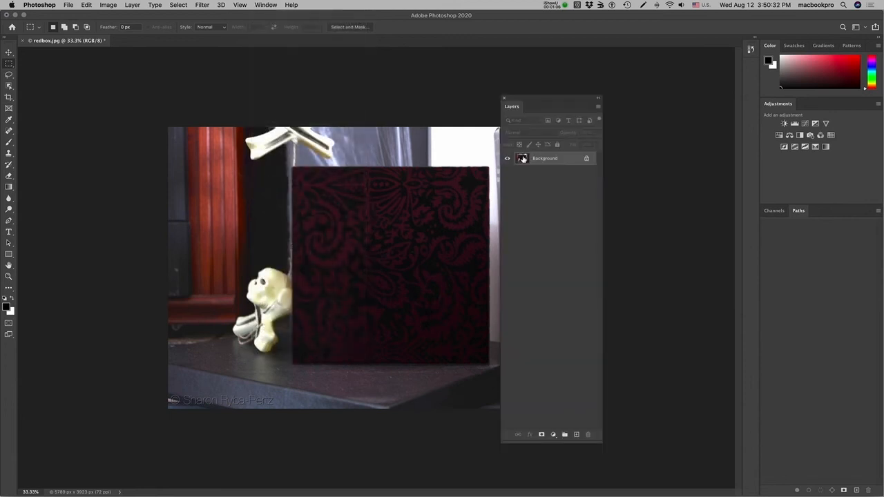
{"action": "left_click_drag", "start_coordinate": [517, 108], "coordinate": [767, 213]}
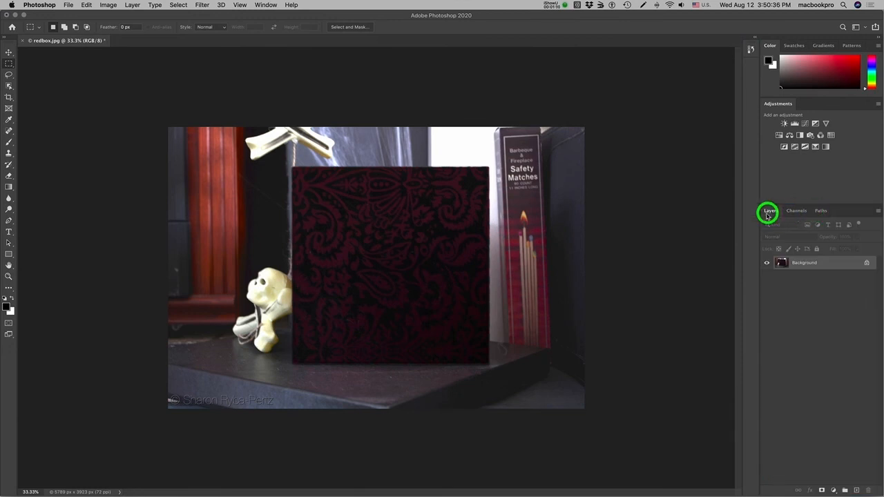
- Show the Properties panel again, dock it beside Adjustments, and narrow the panel dock slightly
{"action": "left_click", "coordinate": [264, 5]}
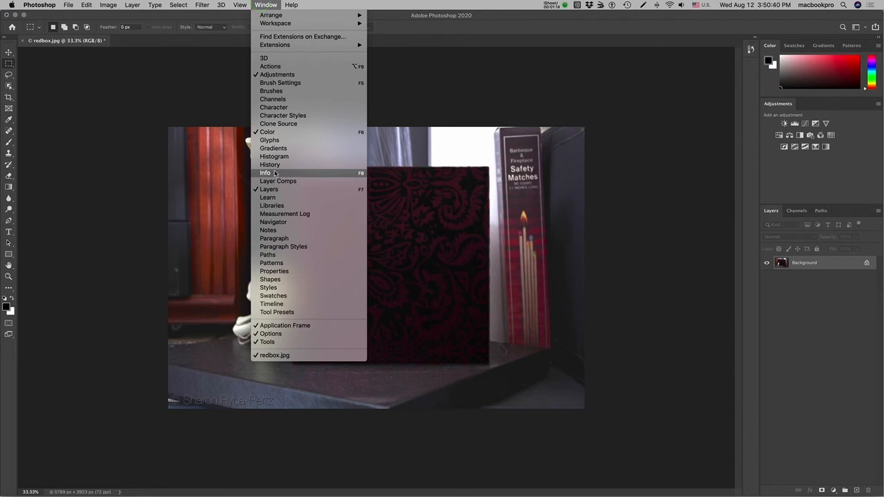
{"action": "left_click", "coordinate": [296, 271]}
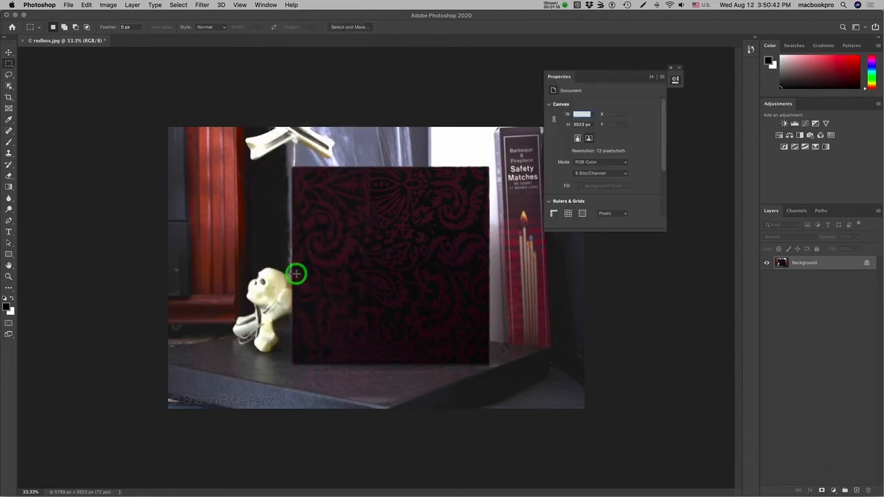
{"action": "left_click_drag", "start_coordinate": [557, 75], "coordinate": [810, 103]}
{"action": "left_click_drag", "start_coordinate": [742, 108], "coordinate": [767, 126]}
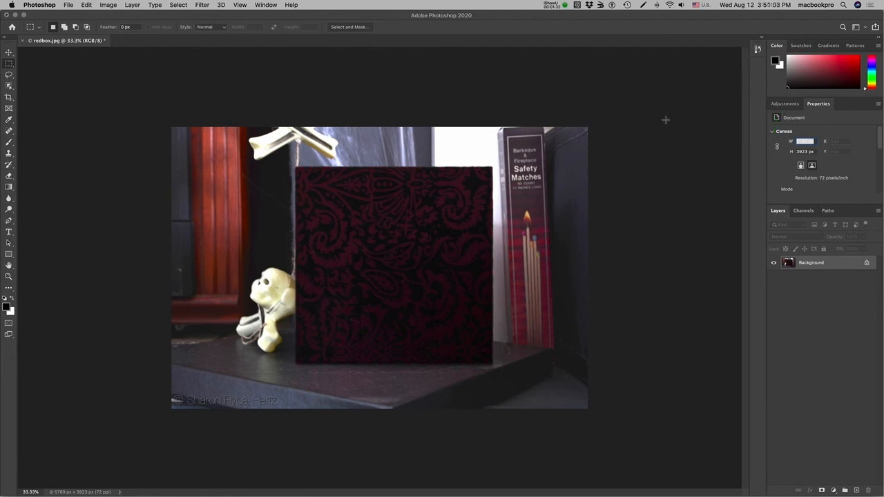
- Start a new workspace to review which items it can capture, and cancel without saving
{"action": "left_click", "coordinate": [868, 28]}
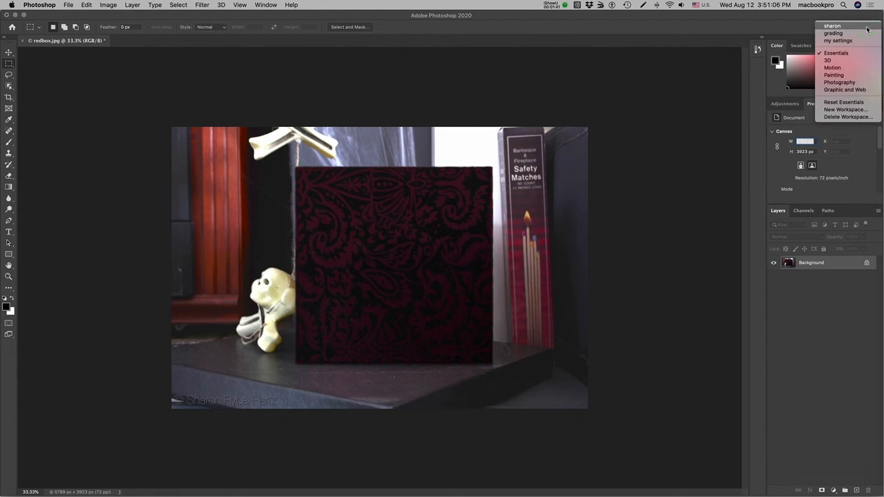
{"action": "left_click", "coordinate": [849, 110]}
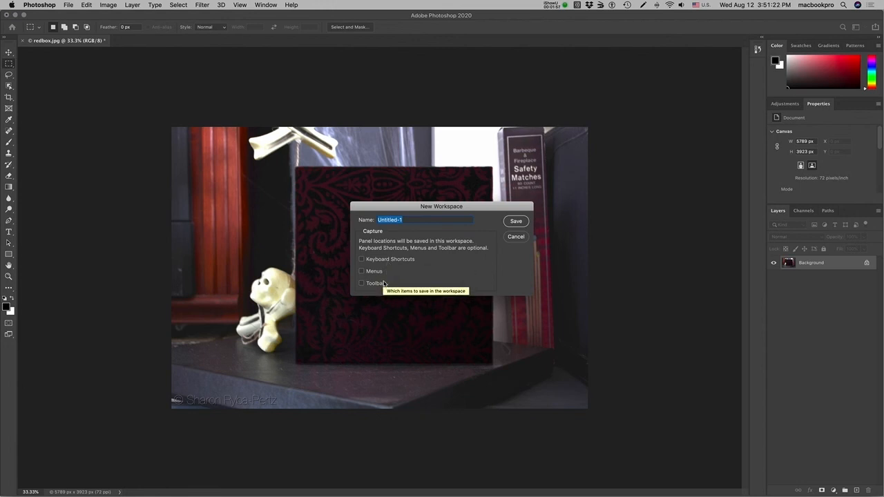
{"action": "left_click", "coordinate": [516, 237]}
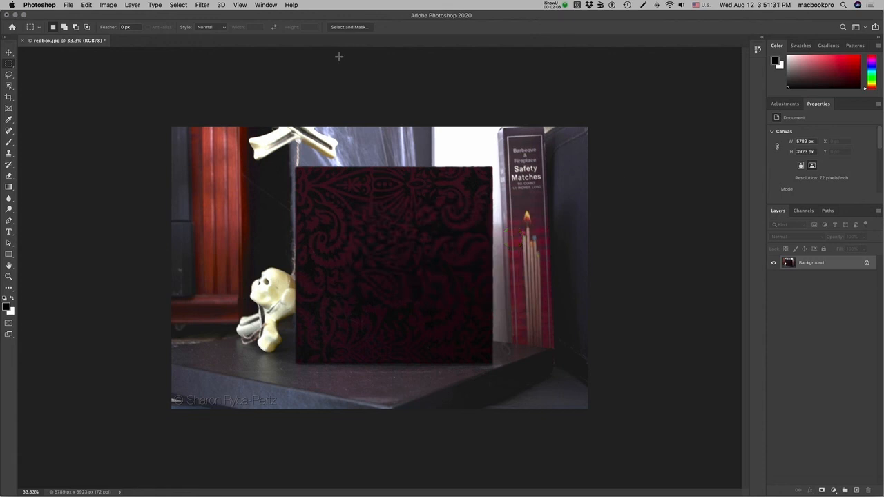
- Open the Keyboard Shortcuts and Menus settings and compare the menu customization with the keyboard shortcut options
{"action": "left_click", "coordinate": [269, 4]}
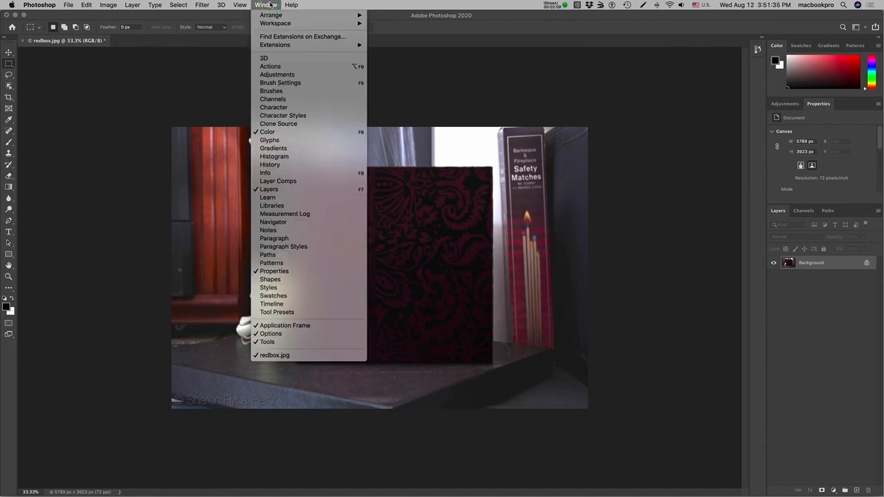
{"action": "mouse_move", "coordinate": [271, 22]}
{"action": "mouse_move", "coordinate": [86, 5]}
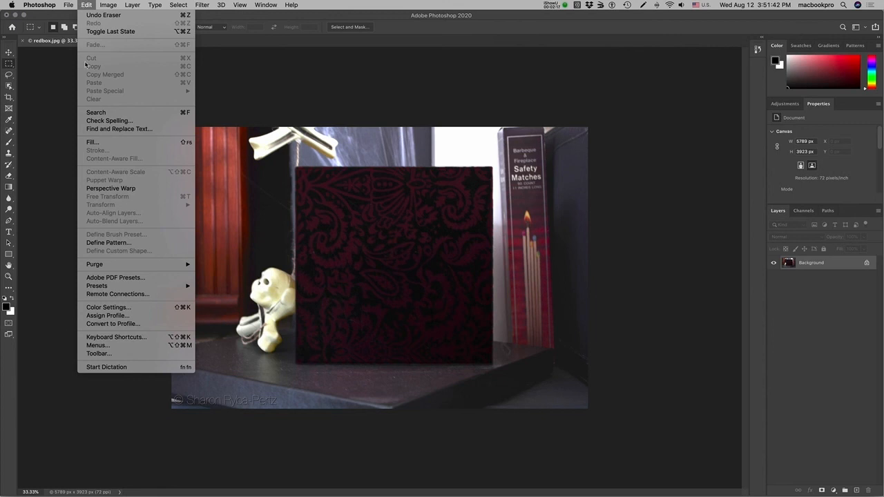
{"action": "left_click", "coordinate": [118, 345]}
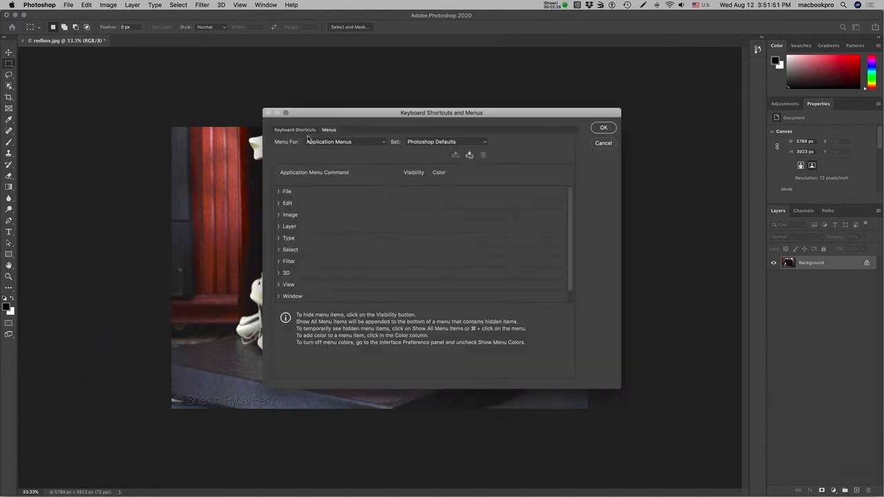
{"action": "left_click", "coordinate": [295, 130]}
{"action": "left_click", "coordinate": [330, 131]}
{"action": "left_click", "coordinate": [295, 130]}
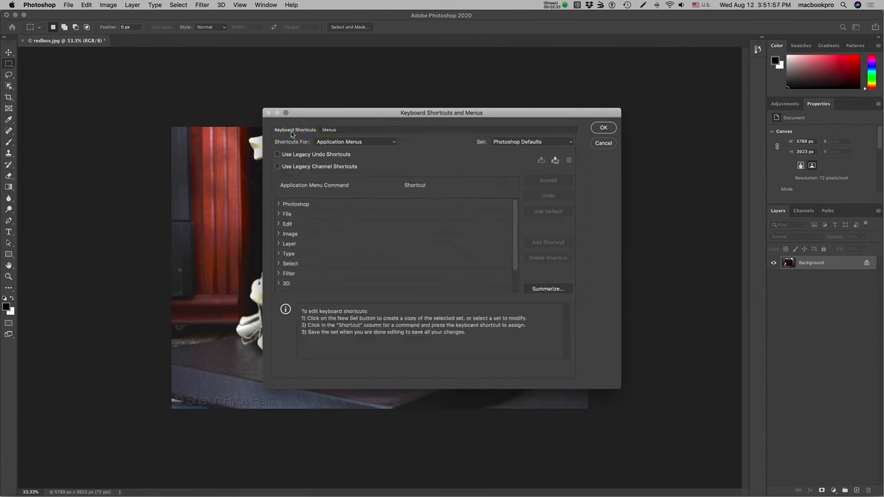
- Expand the Edit group in the application menu shortcuts and browse the shortcuts assigned to its commands
{"action": "left_click", "coordinate": [279, 225]}
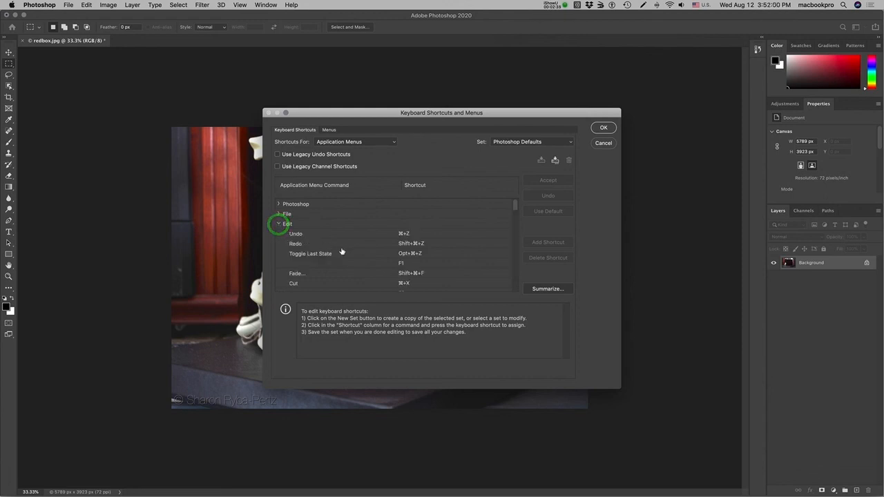
{"action": "scroll", "coordinate": [342, 252], "scroll_direction": "down", "scroll_amount": 3}
{"action": "scroll", "coordinate": [342, 251], "scroll_direction": "down", "scroll_amount": 3}
{"action": "scroll", "coordinate": [342, 251], "scroll_direction": "down", "scroll_amount": 3}
{"action": "scroll", "coordinate": [342, 252], "scroll_direction": "down", "scroll_amount": 2}
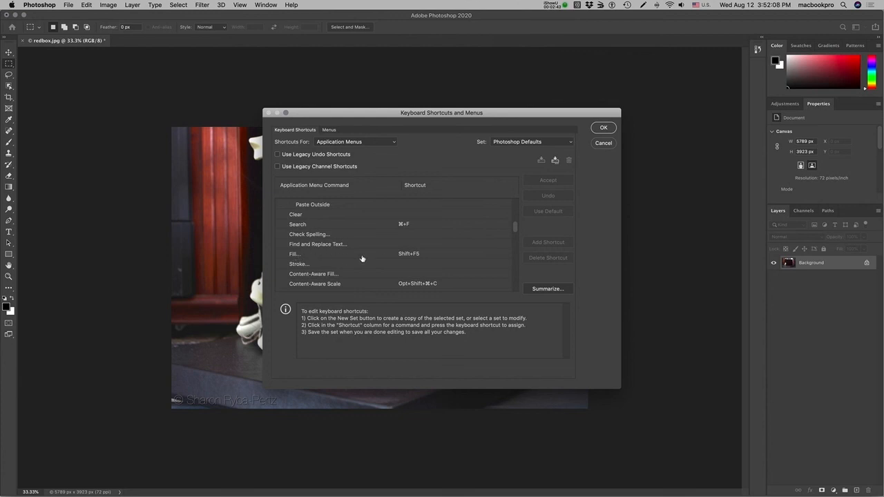
- Assign the shortcut ⌘+F to the Edit menu's Fill command, accepting its removal from Search and going to the conflicting entry
{"action": "left_click", "coordinate": [408, 254]}
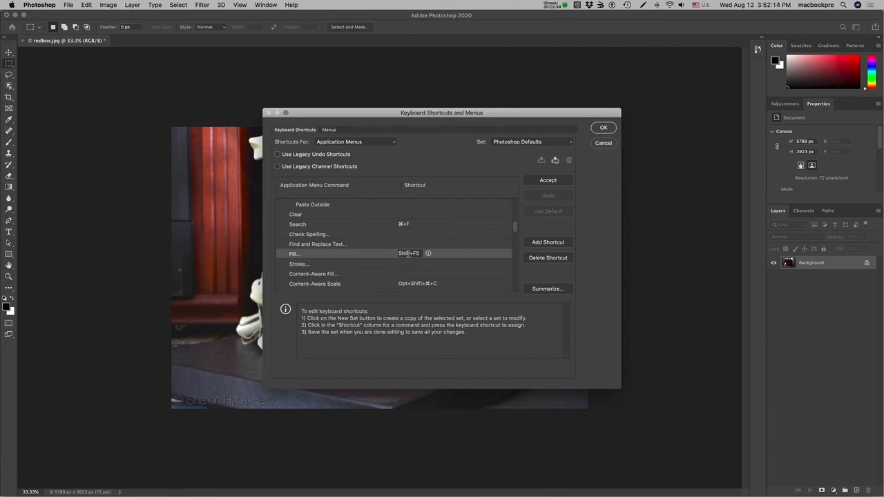
{"action": "key", "text": "super+f"}
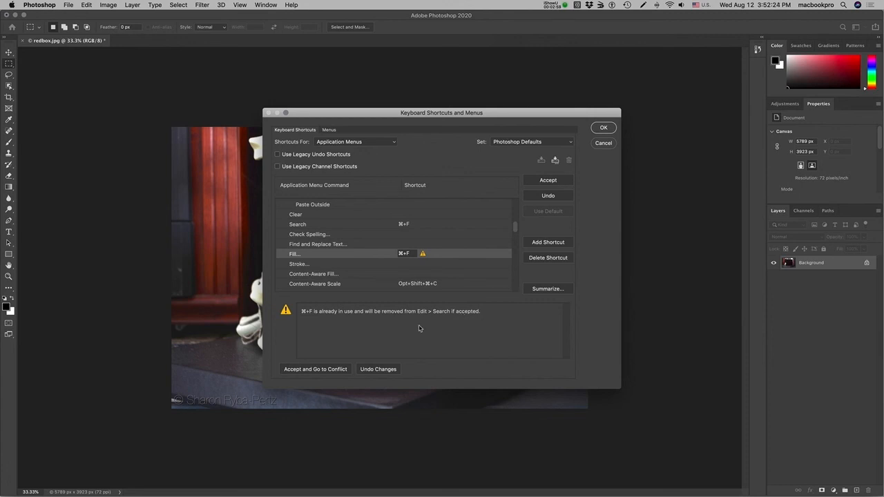
{"action": "left_click", "coordinate": [314, 369]}
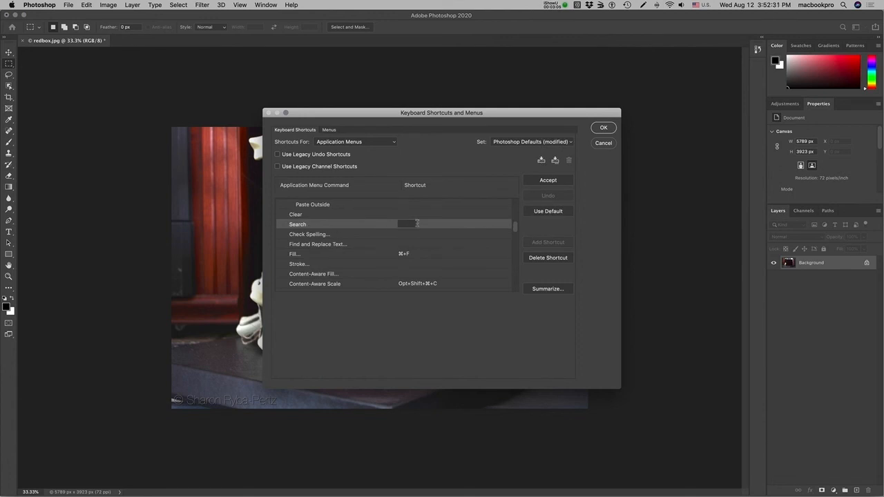
- In the application menu customization, set the color of the Edit group's Paste Special command to Red
{"action": "left_click", "coordinate": [329, 130]}
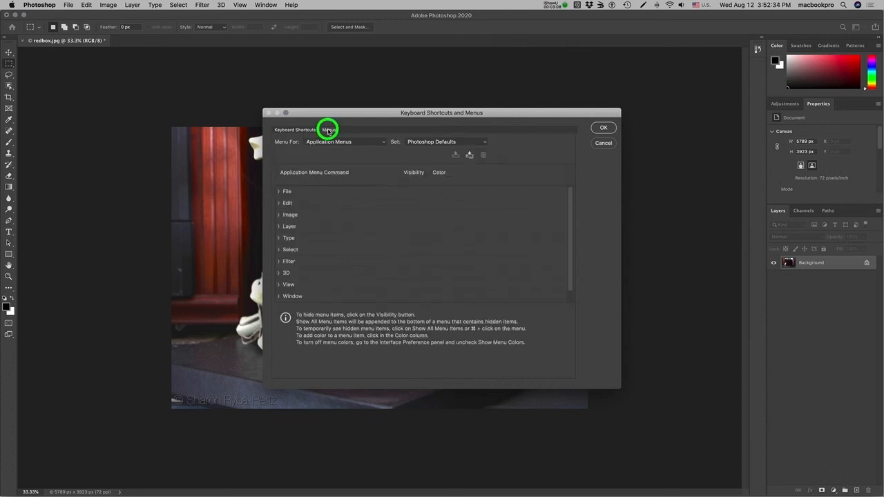
{"action": "left_click", "coordinate": [279, 203]}
{"action": "scroll", "coordinate": [320, 272], "scroll_direction": "down", "scroll_amount": 3}
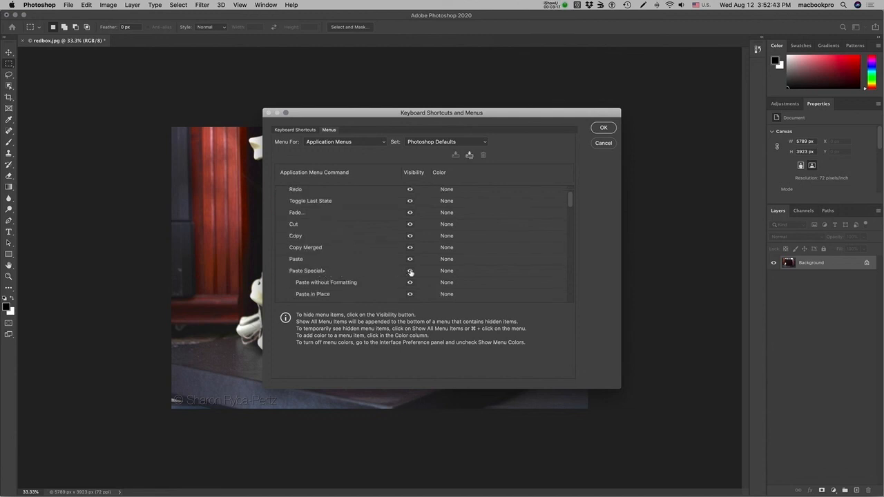
{"action": "left_click", "coordinate": [445, 271]}
{"action": "left_click", "coordinate": [445, 281]}
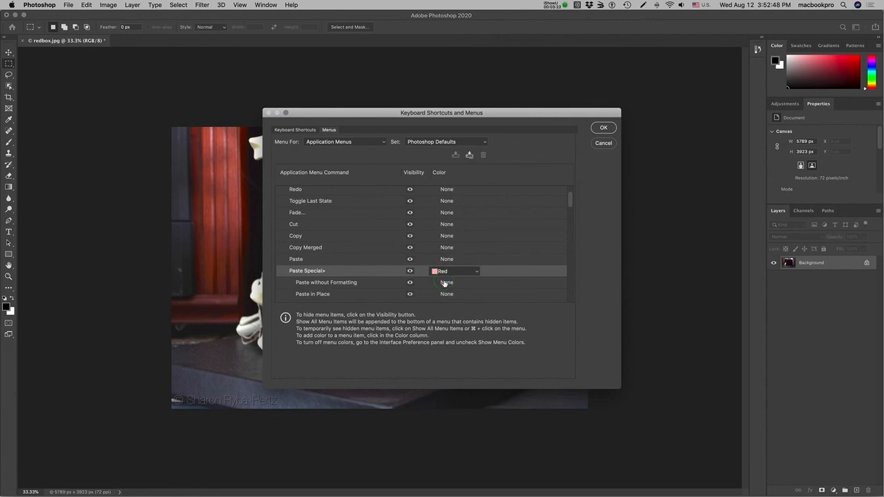
- Hide the Copy Merged command, apply the shortcut and menu customizations, and check the resulting Edit menu
{"action": "left_click", "coordinate": [409, 248]}
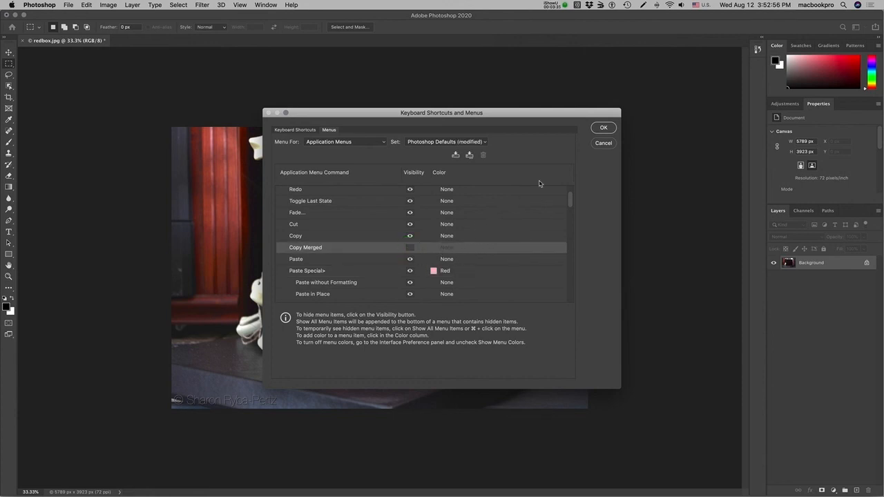
{"action": "left_click", "coordinate": [601, 127]}
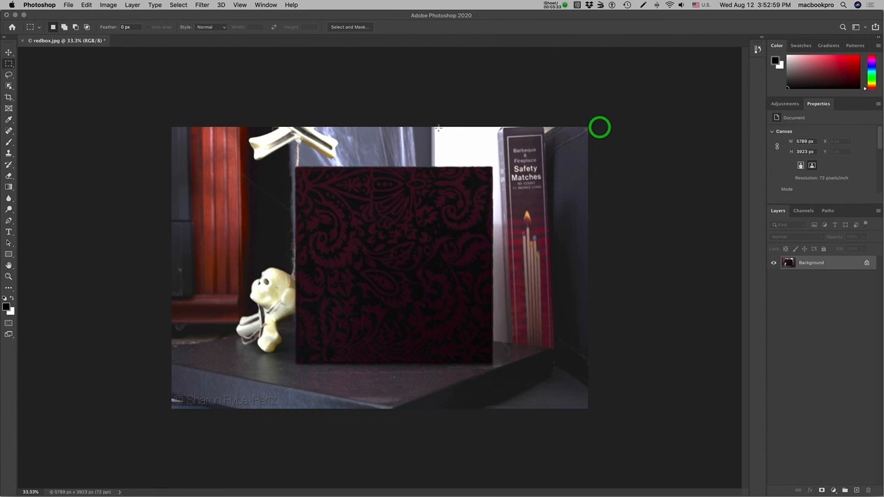
{"action": "left_click", "coordinate": [87, 5]}
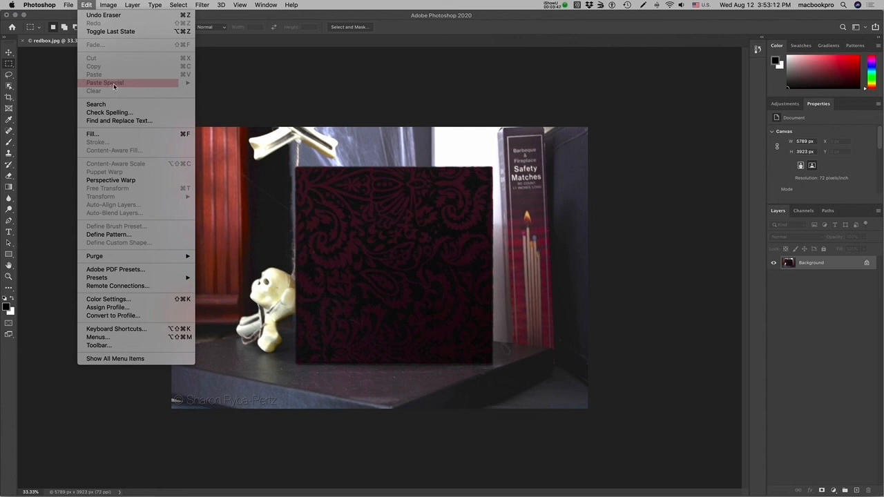
{"action": "left_click", "coordinate": [260, 75]}
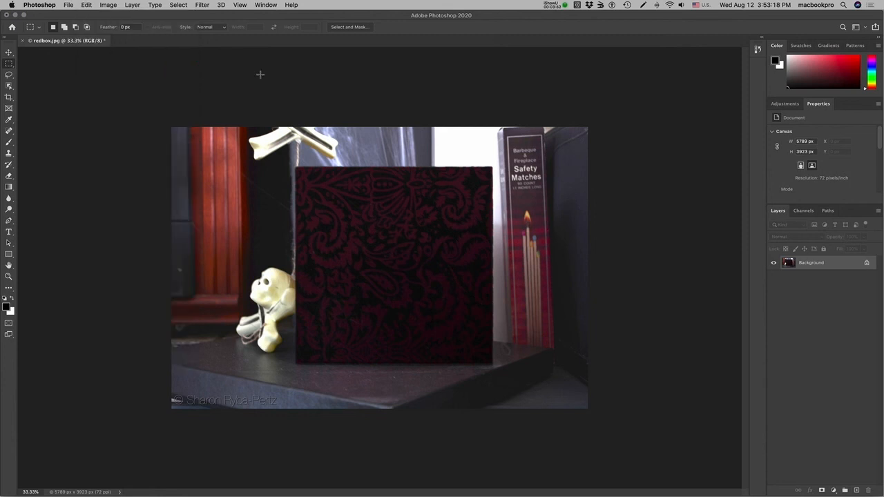